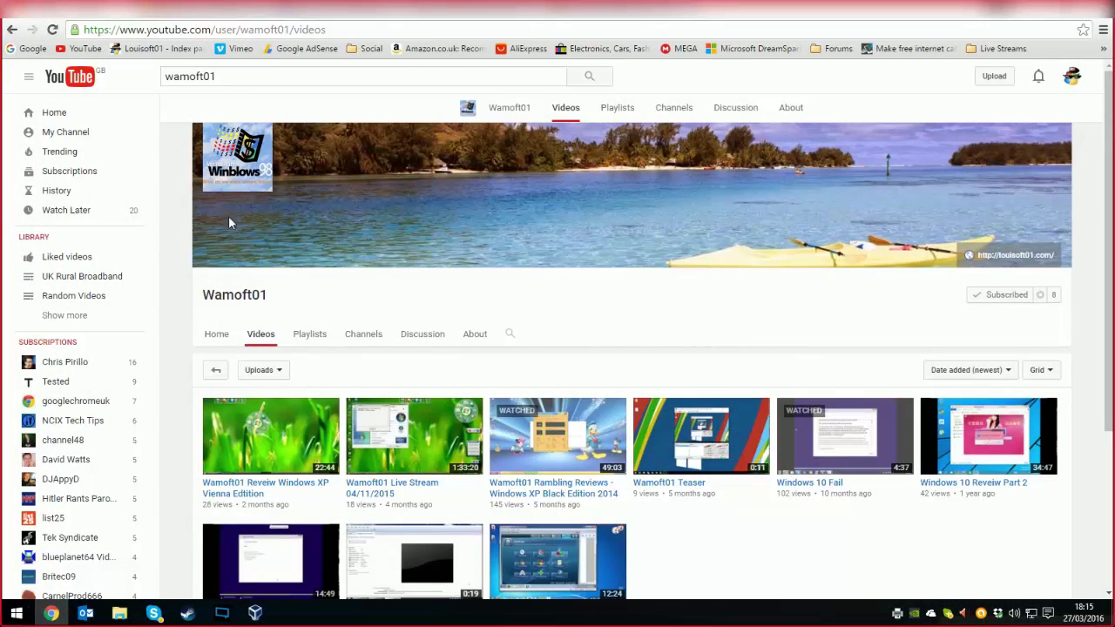
# - Scroll the Wamoft01 channel's video list down and back up
pyautogui.scroll(-3, 689, 439)
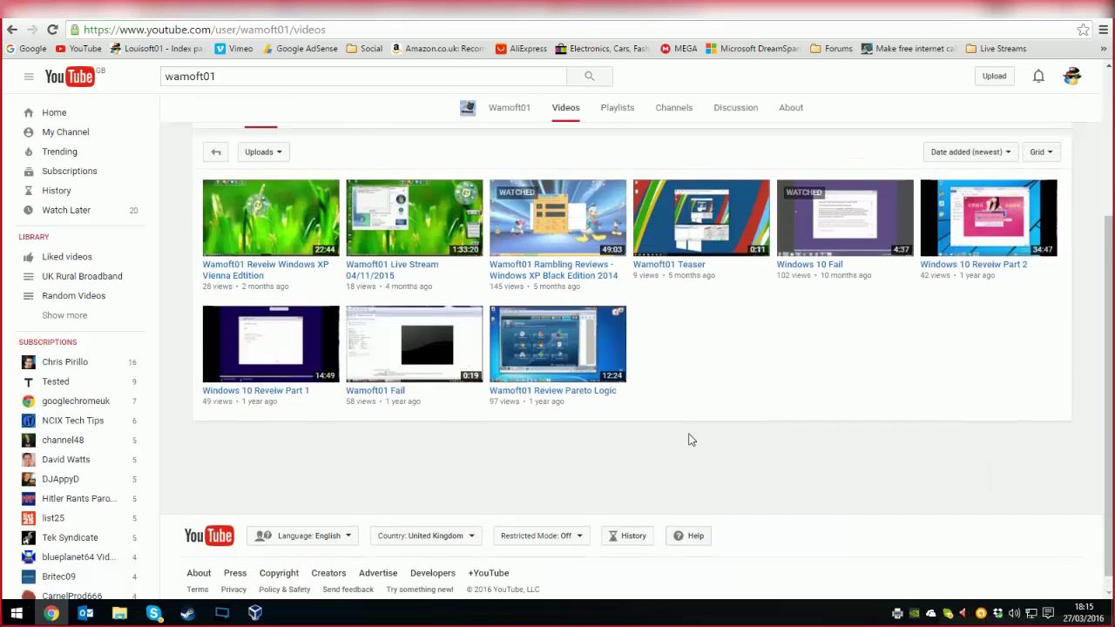
pyautogui.scroll(3, 689, 439)
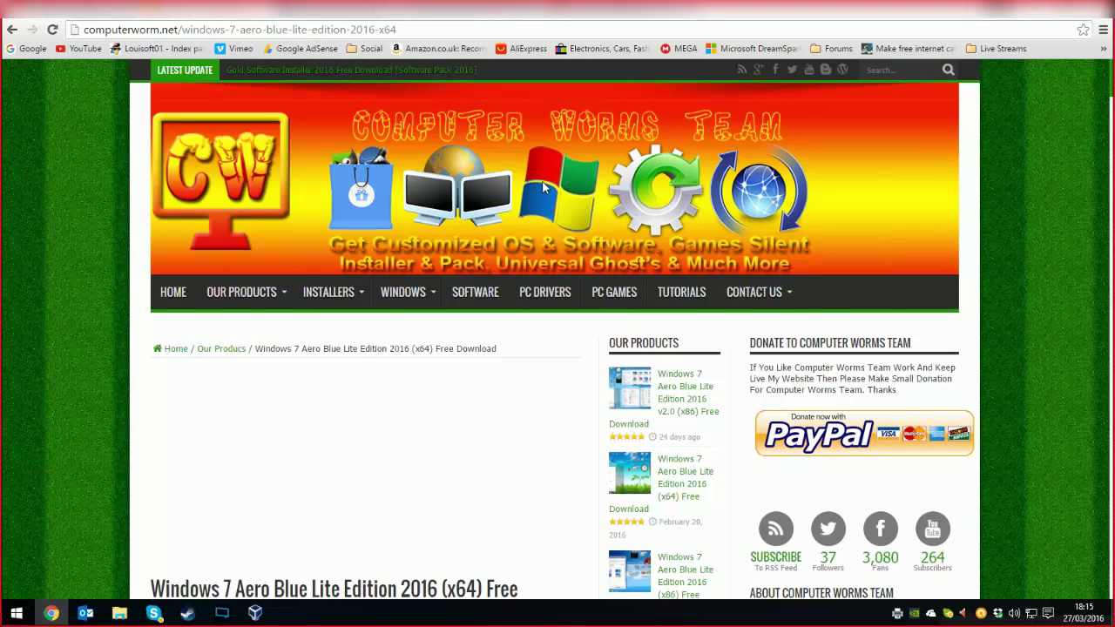
# - Scroll the Windows 7 Aero Blue Lite (x64) article and highlight, then clear, its description paragraph
pyautogui.scroll(-5, 523, 189)
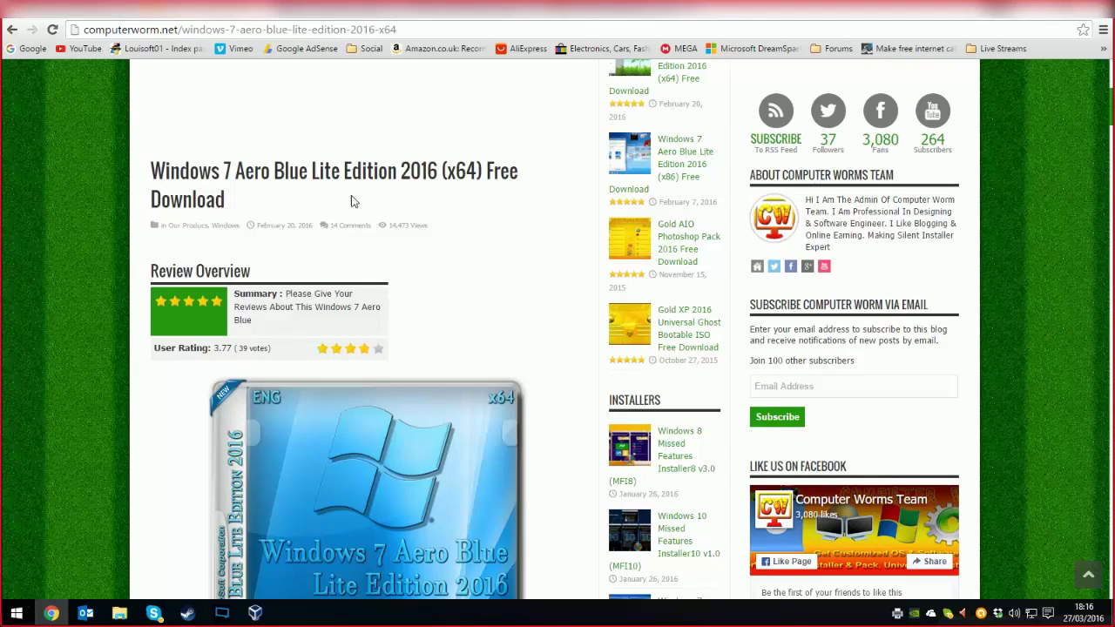
pyautogui.scroll(-3, 351, 199)
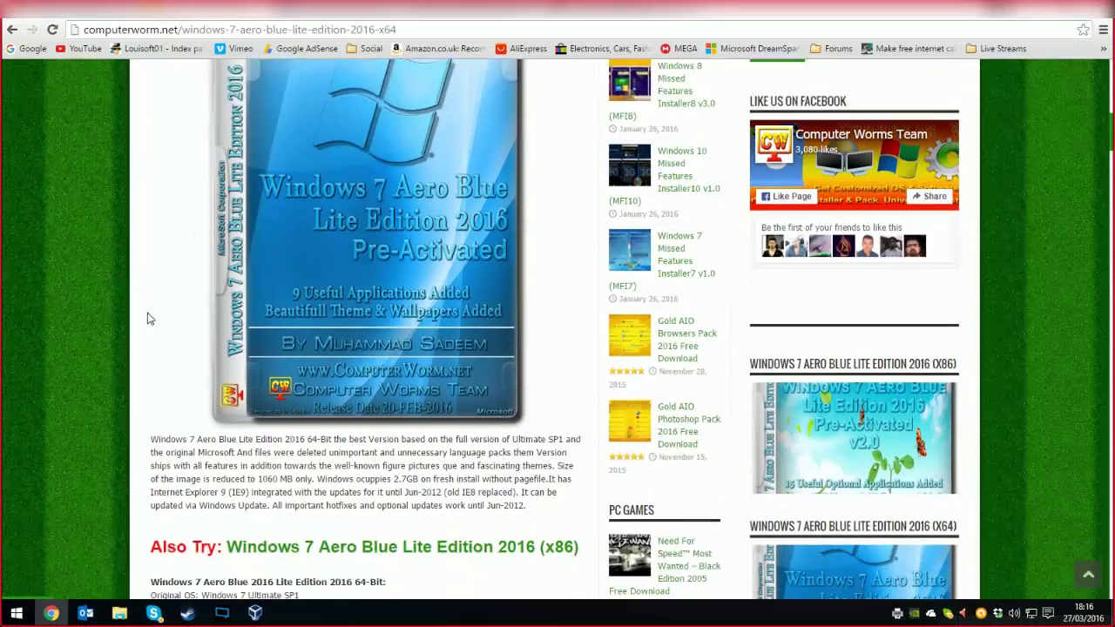
pyautogui.scroll(-1, 150, 309)
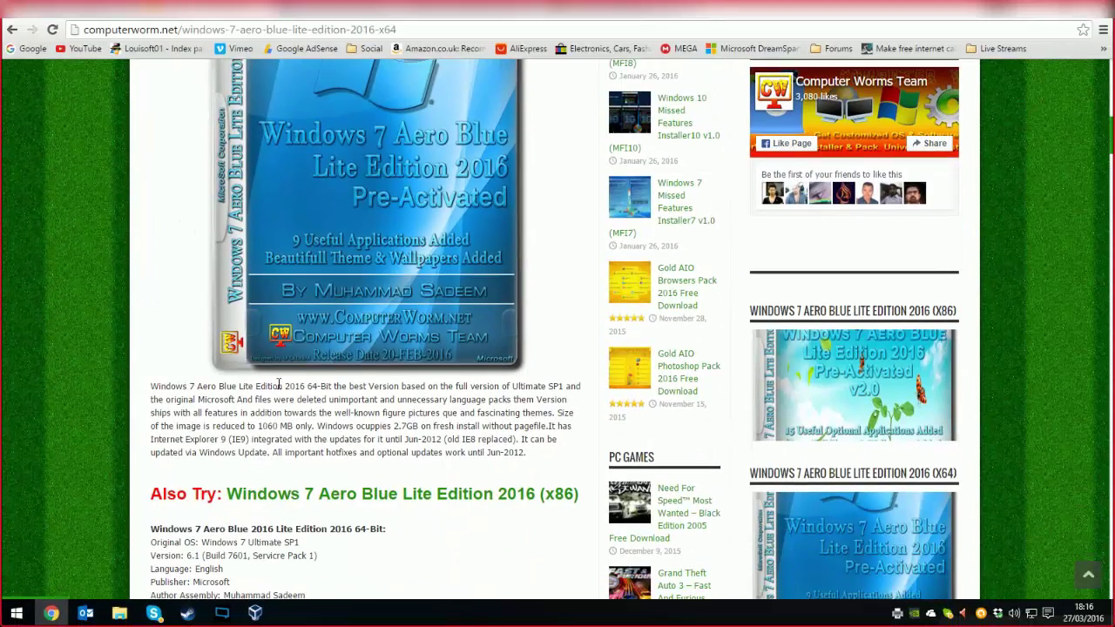
pyautogui.moveTo(151, 386); pyautogui.dragTo(384, 465)
pyautogui.click(356, 431)
# - Read further down the article, then switch to the louisoft01.com forum tab
pyautogui.scroll(-4, 199, 385)
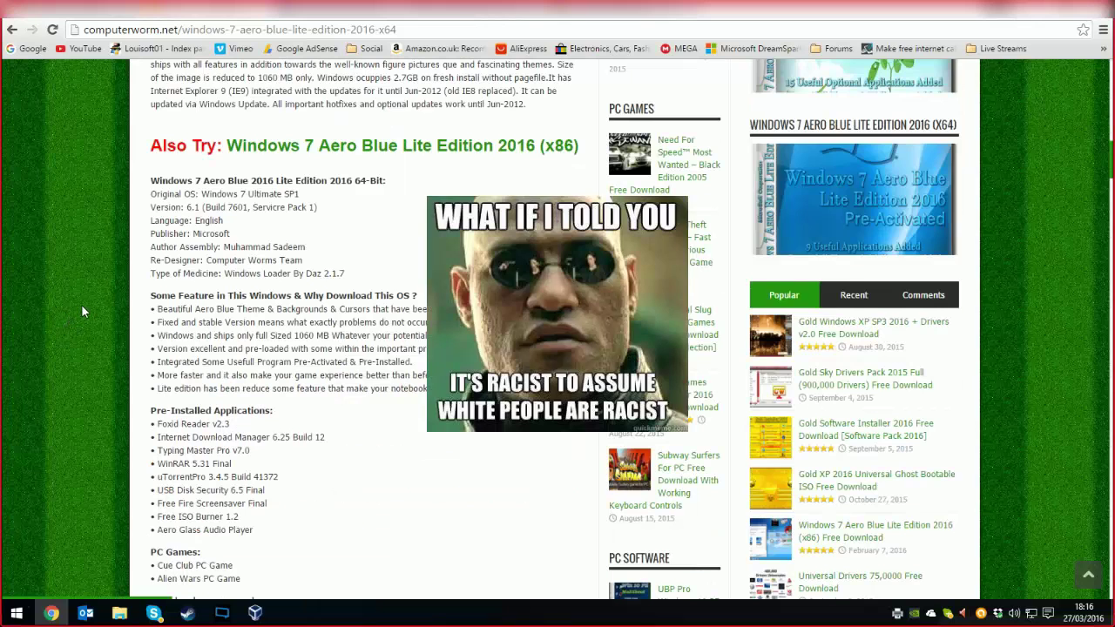
pyautogui.scroll(-1, 140, 301)
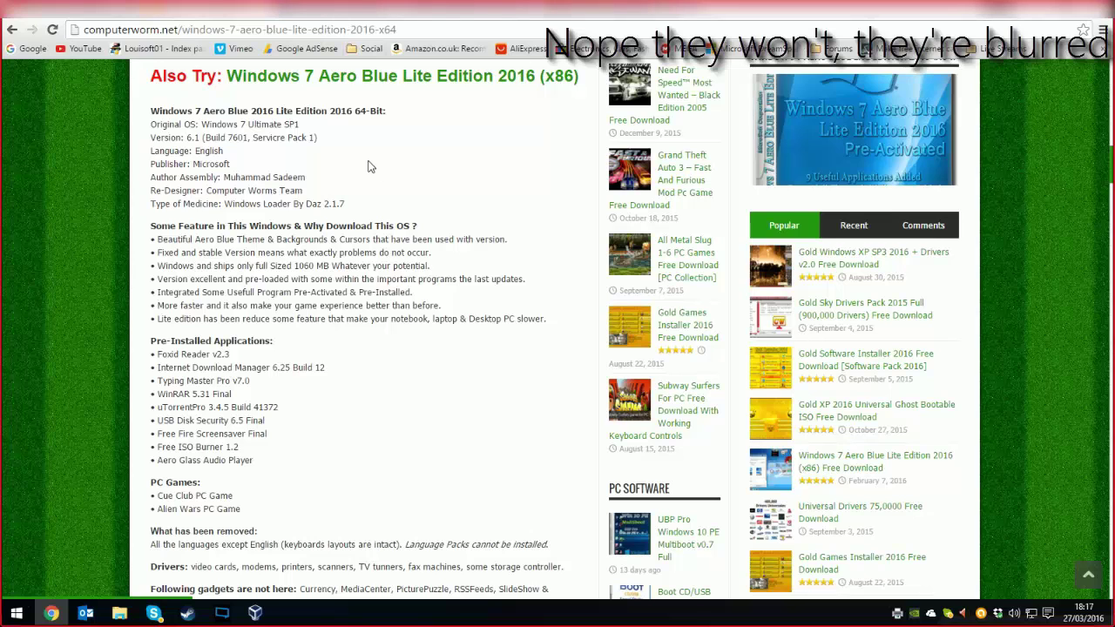
pyautogui.hotkey('ctrl', 'Tab')
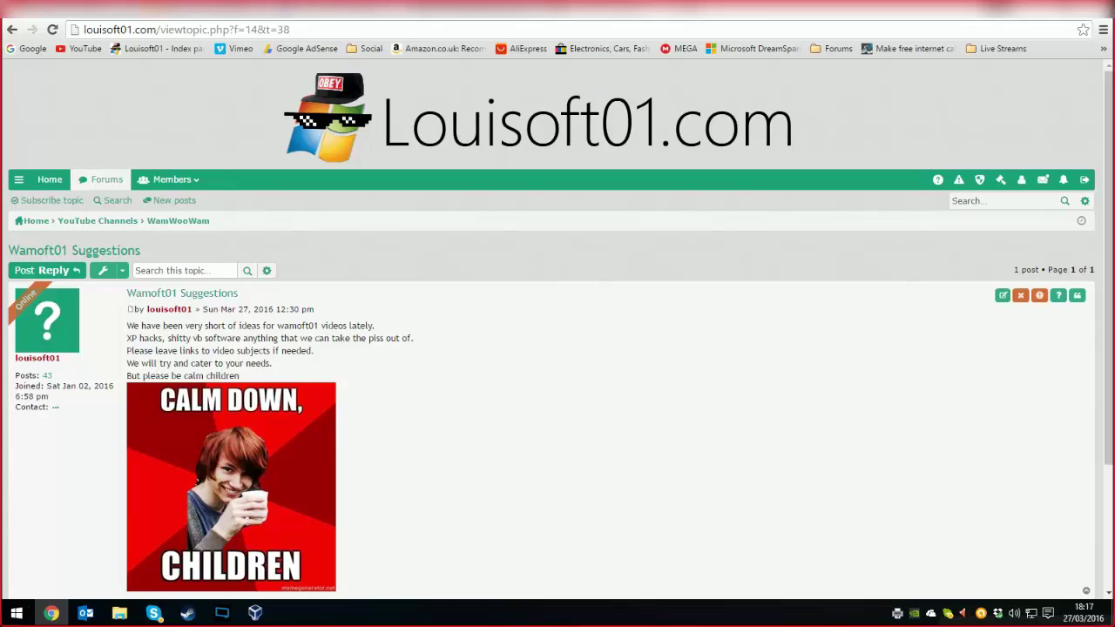
# - Return to the Windows 7 Aero Blue Lite page and review its features, screenshots and download links
pyautogui.hotkey('ctrl', 'Tab')
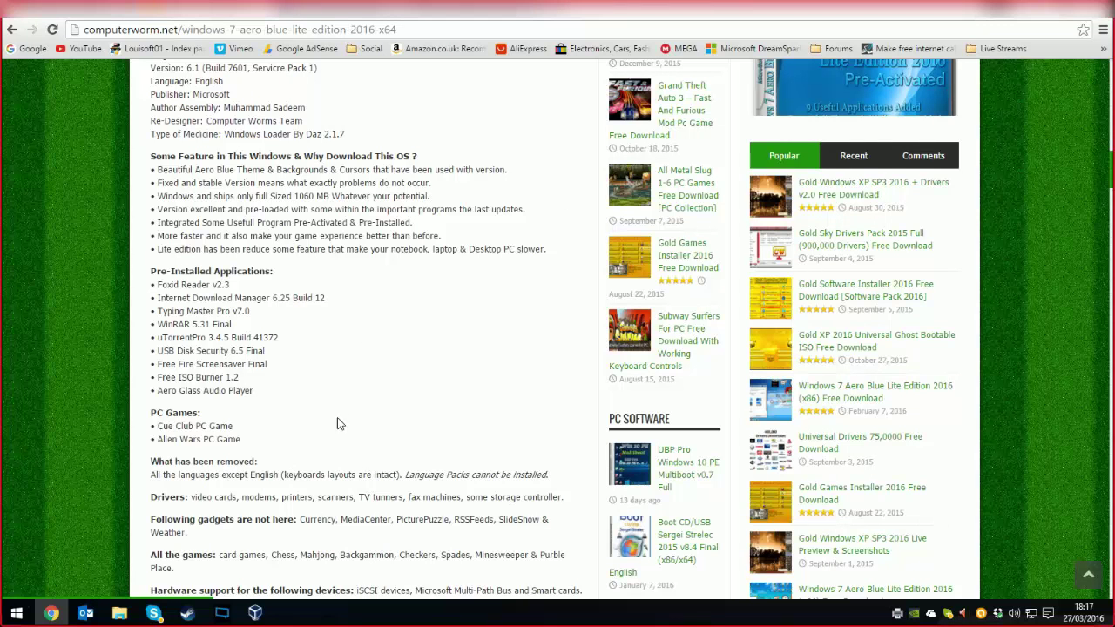
pyautogui.scroll(-1, 349, 305)
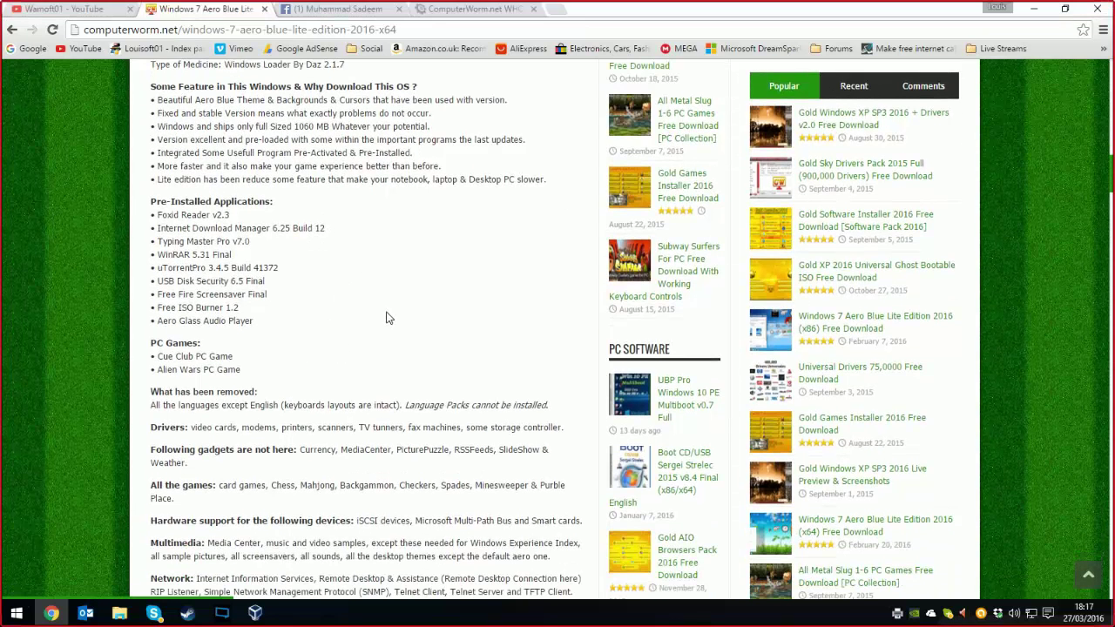
pyautogui.scroll(-5, 422, 196)
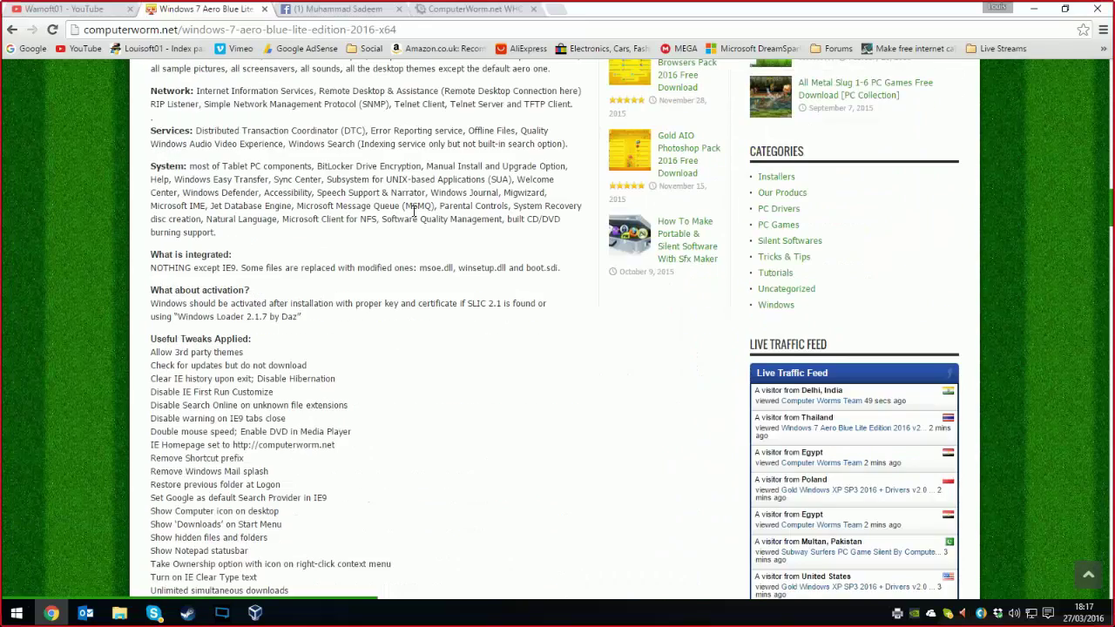
pyautogui.scroll(1, 366, 237)
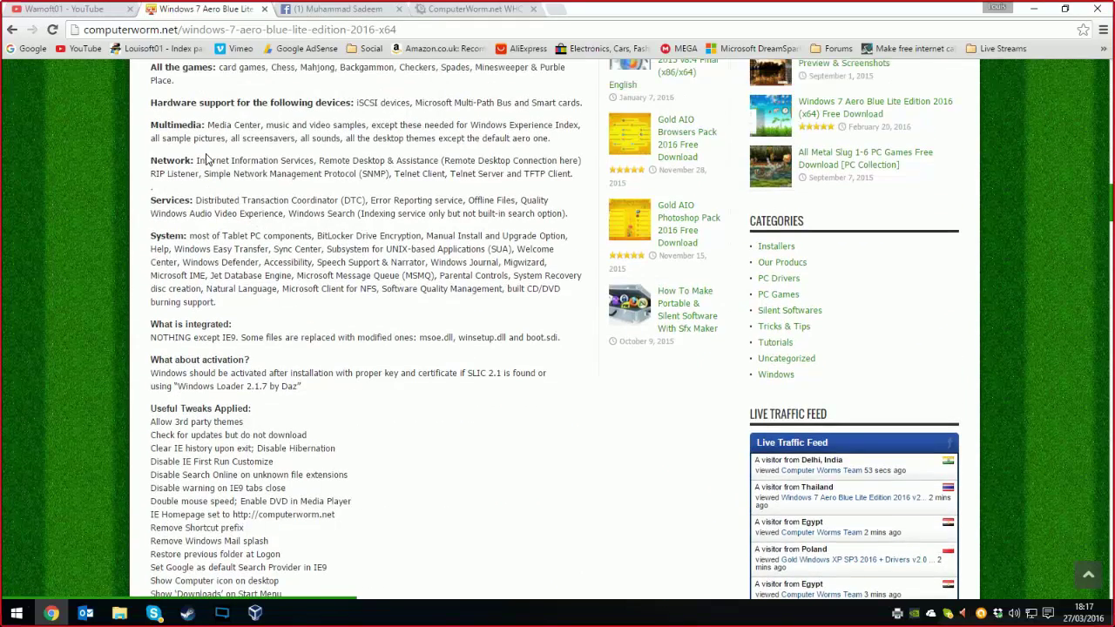
pyautogui.scroll(-7, 453, 431)
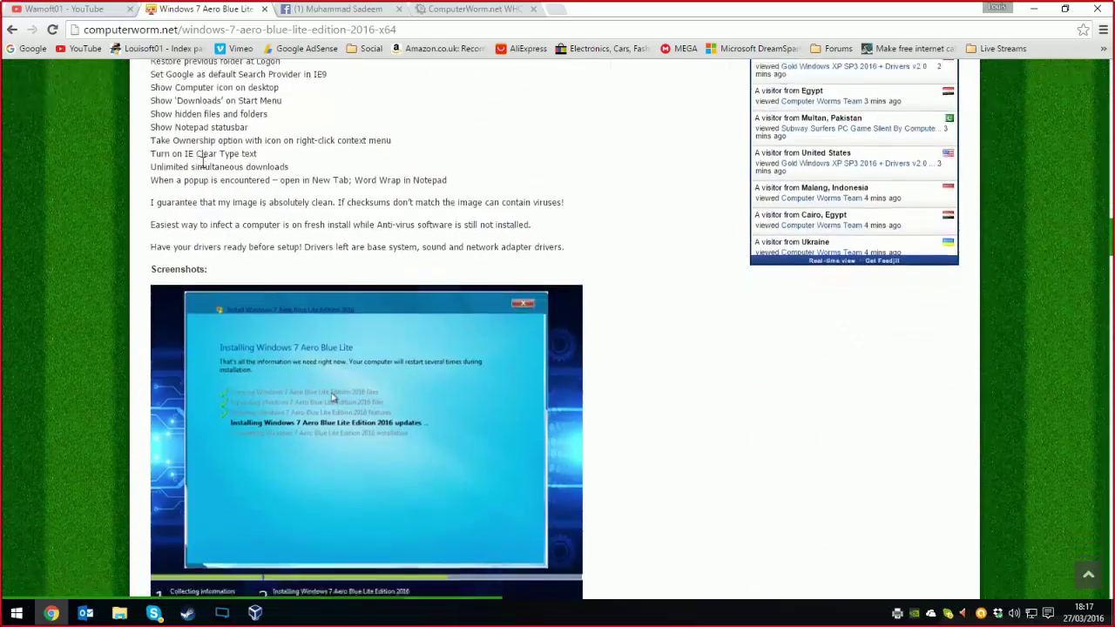
pyautogui.scroll(-10, 453, 430)
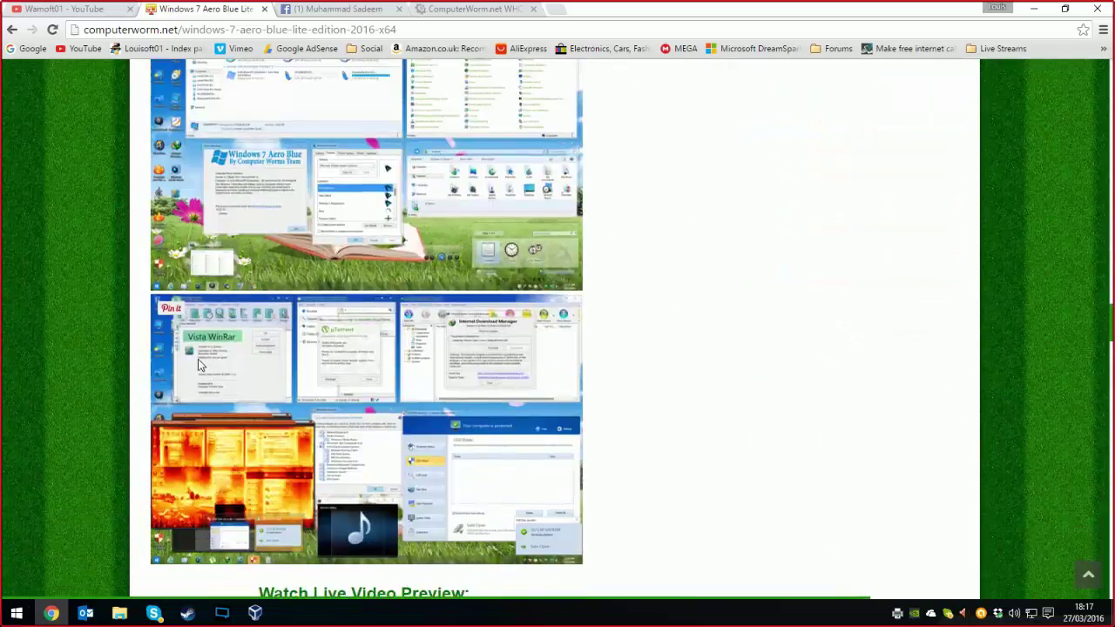
pyautogui.scroll(-2, 125, 323)
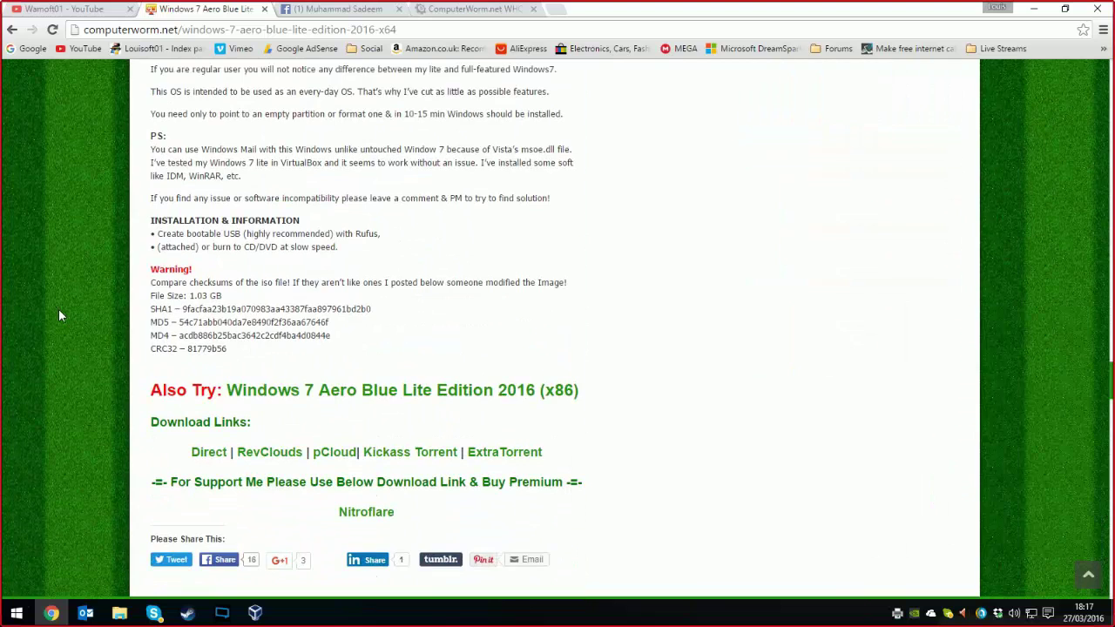
pyautogui.scroll(6, 58, 308)
pyautogui.scroll(3, 58, 312)
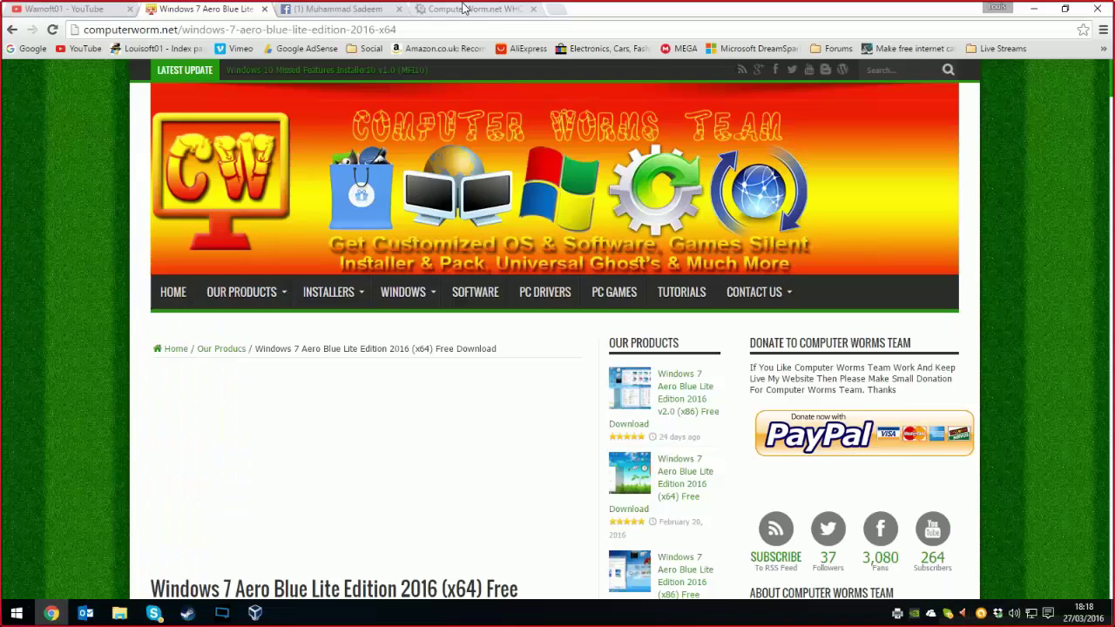
pyautogui.click(467, 8)
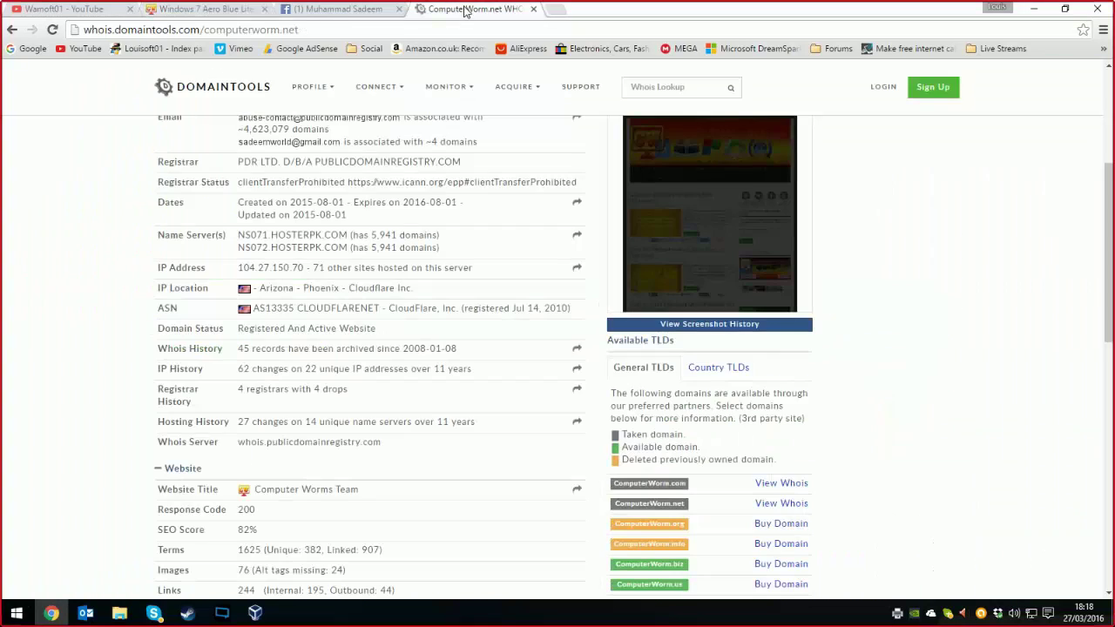
pyautogui.scroll(1, 42, 263)
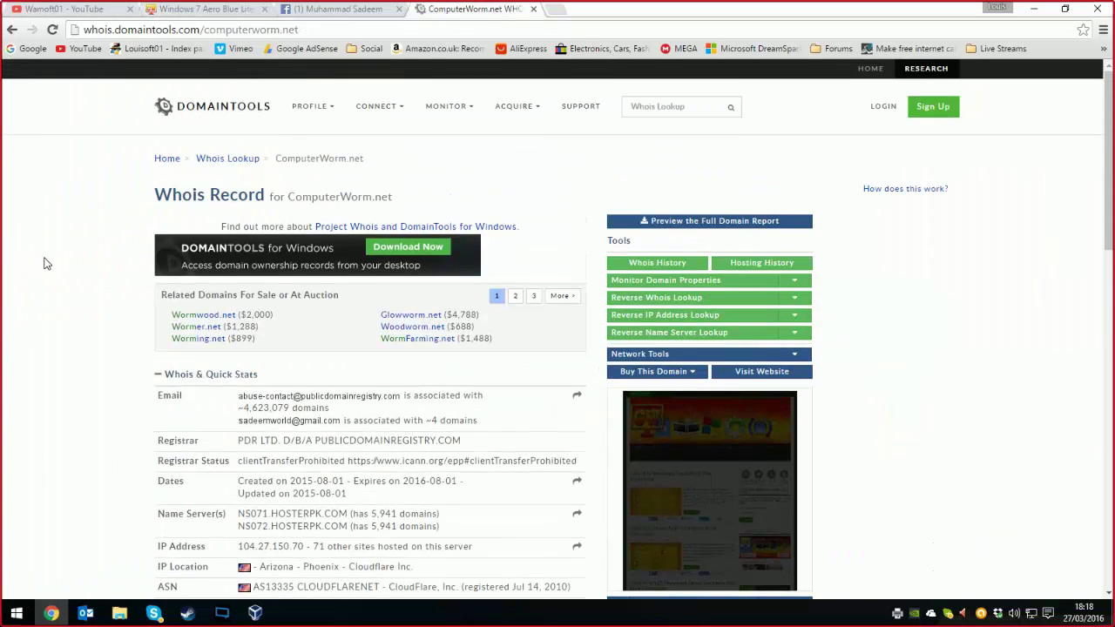
pyautogui.scroll(-8, 440, 328)
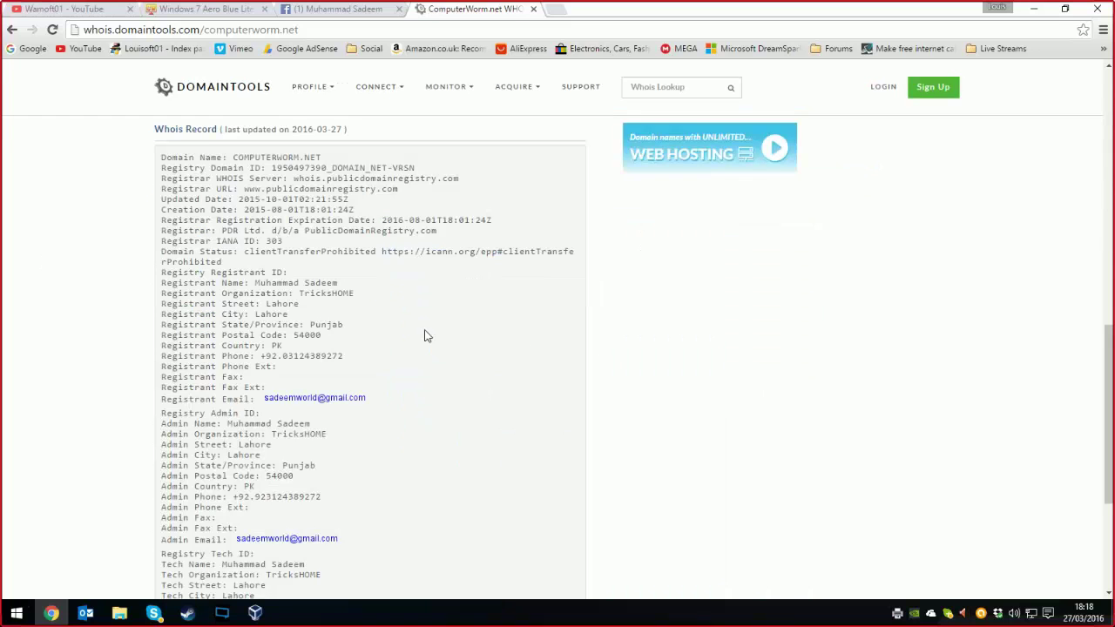
pyautogui.scroll(4, 351, 258)
pyautogui.scroll(1, 351, 258)
pyautogui.scroll(-5, 207, 384)
pyautogui.scroll(10, 392, 175)
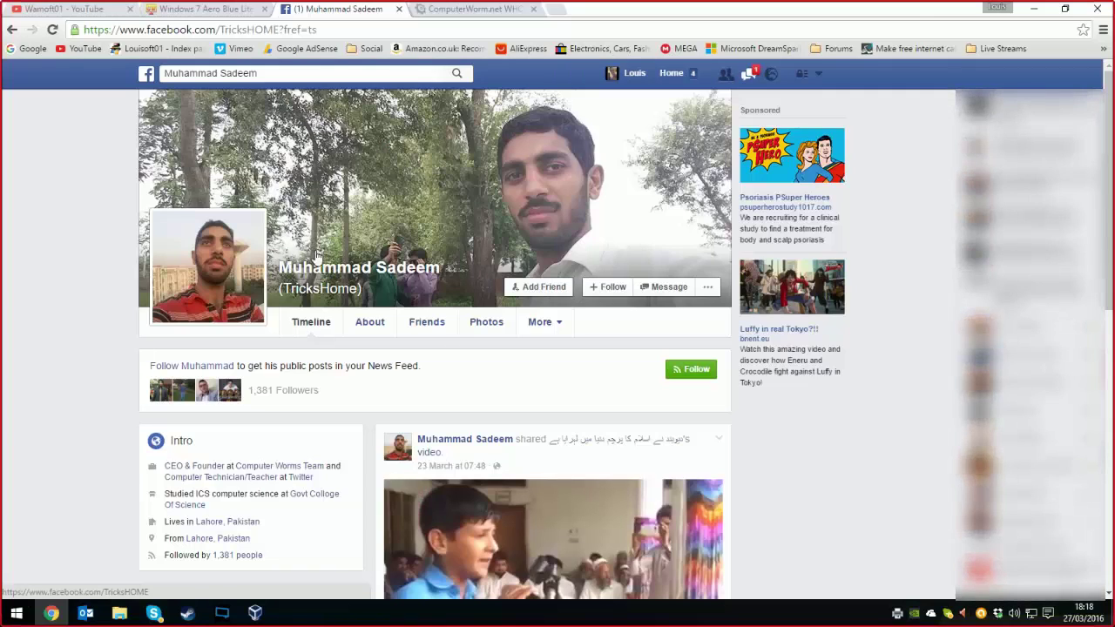
# - Browse the Facebook profile's photos page, then go back to its timeline
pyautogui.scroll(-3, 262, 348)
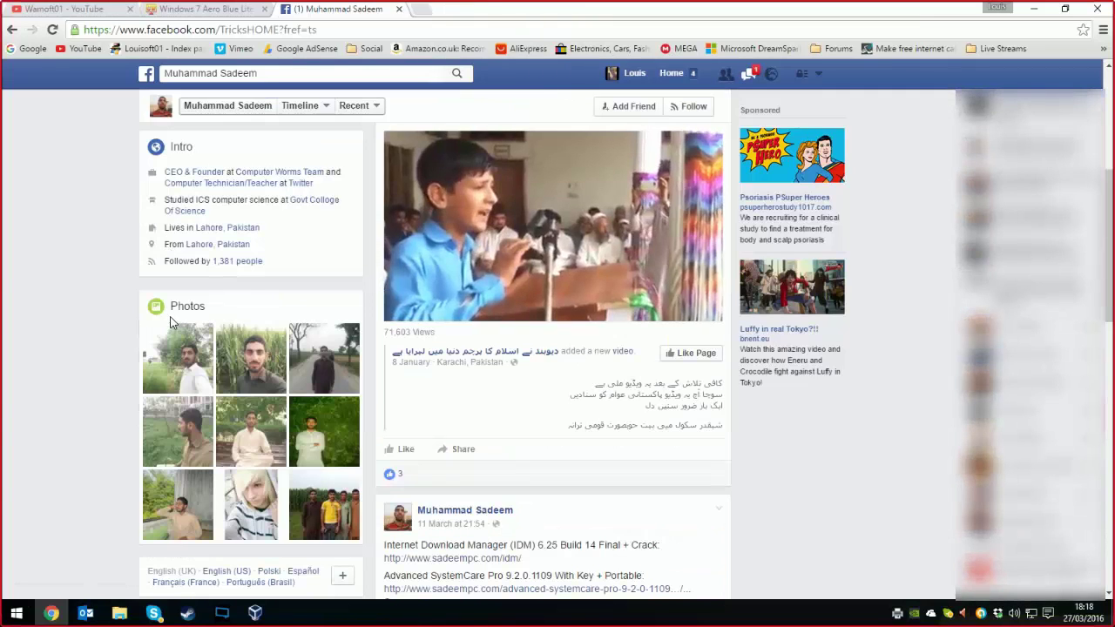
pyautogui.click(184, 311)
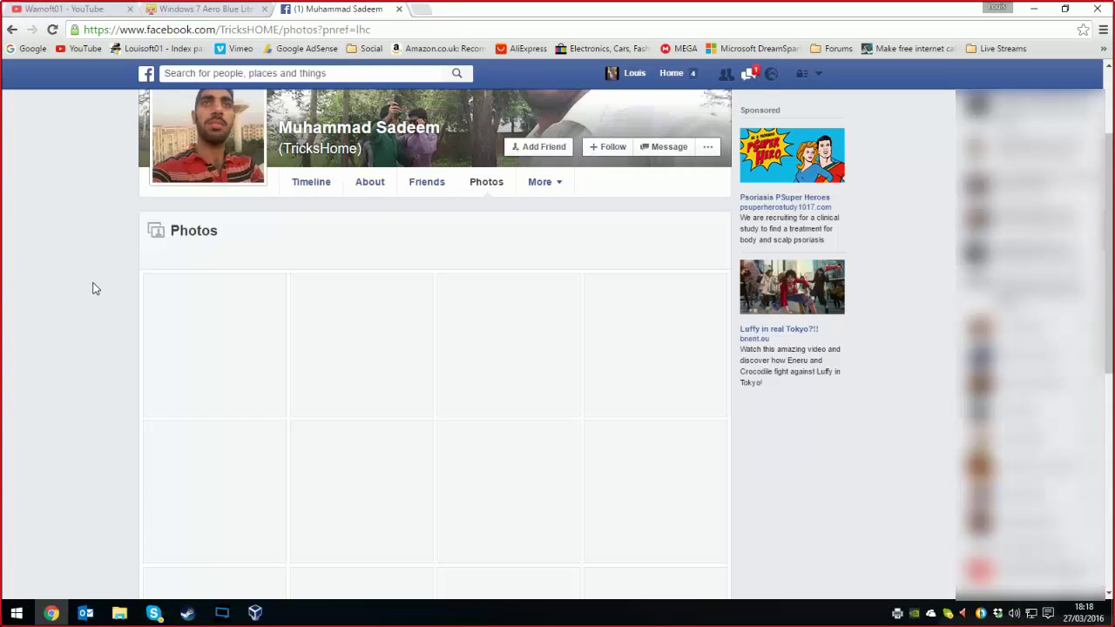
pyautogui.scroll(3, 87, 280)
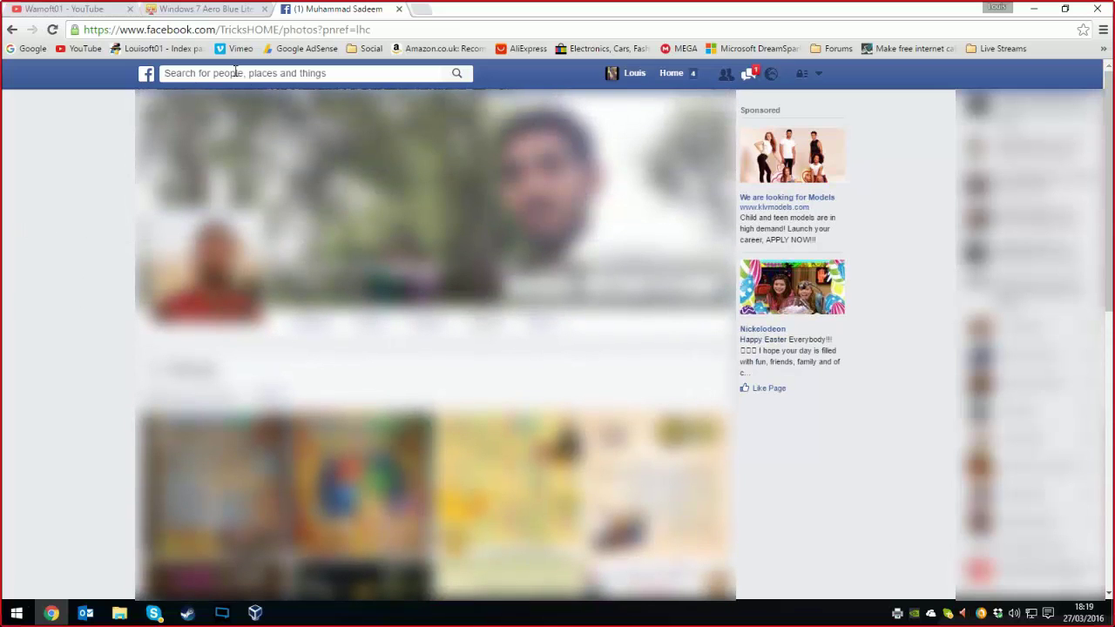
pyautogui.scroll(-8, 104, 406)
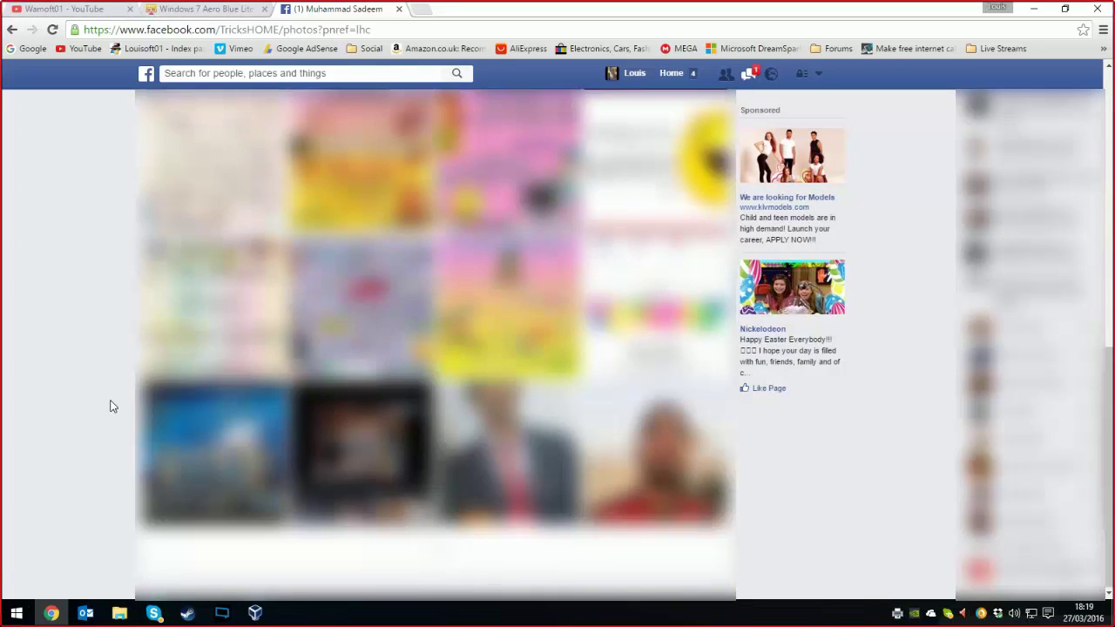
pyautogui.scroll(5, 435, 348)
pyautogui.hotkey('alt', 'Left')
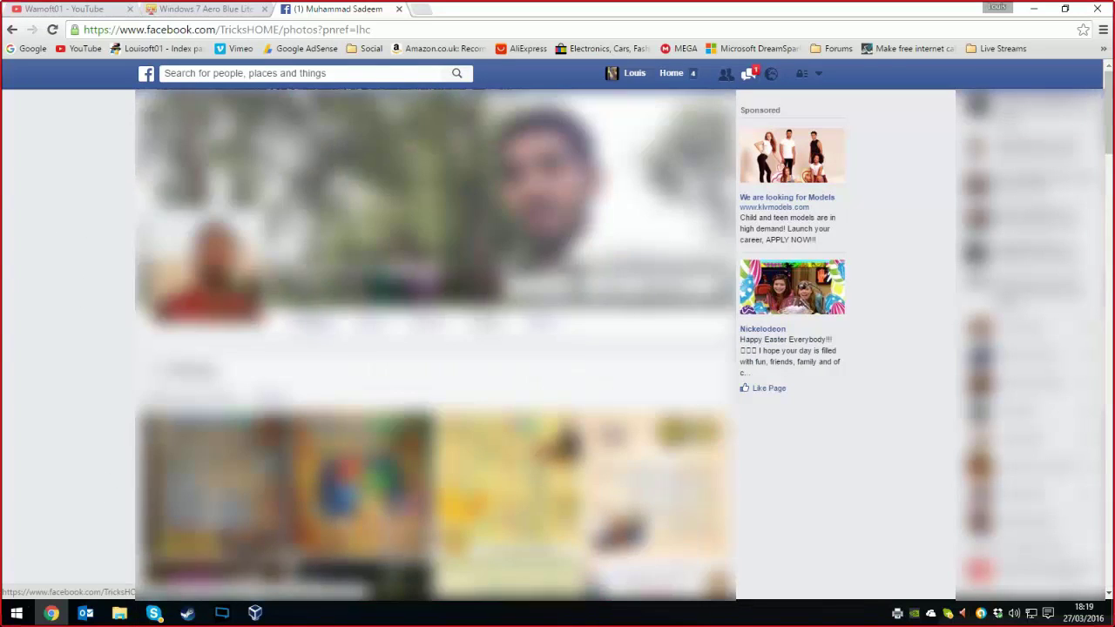
# - Return to the computerworm.net download page, close the Facebook tab, and scroll the listed tweaks
pyautogui.click(222, 11)
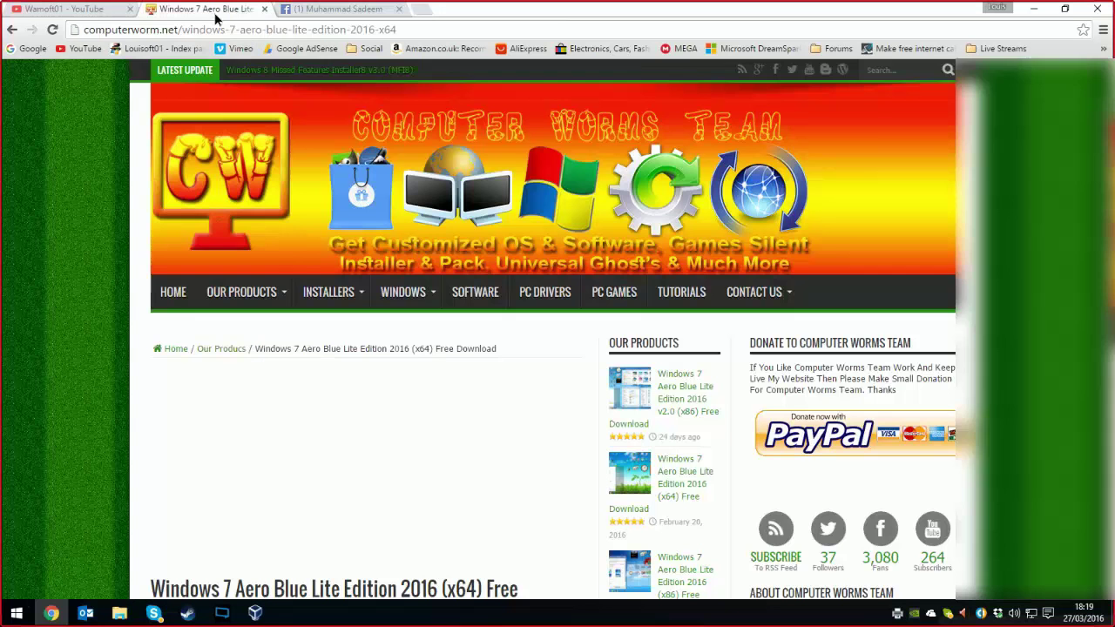
pyautogui.click(399, 9)
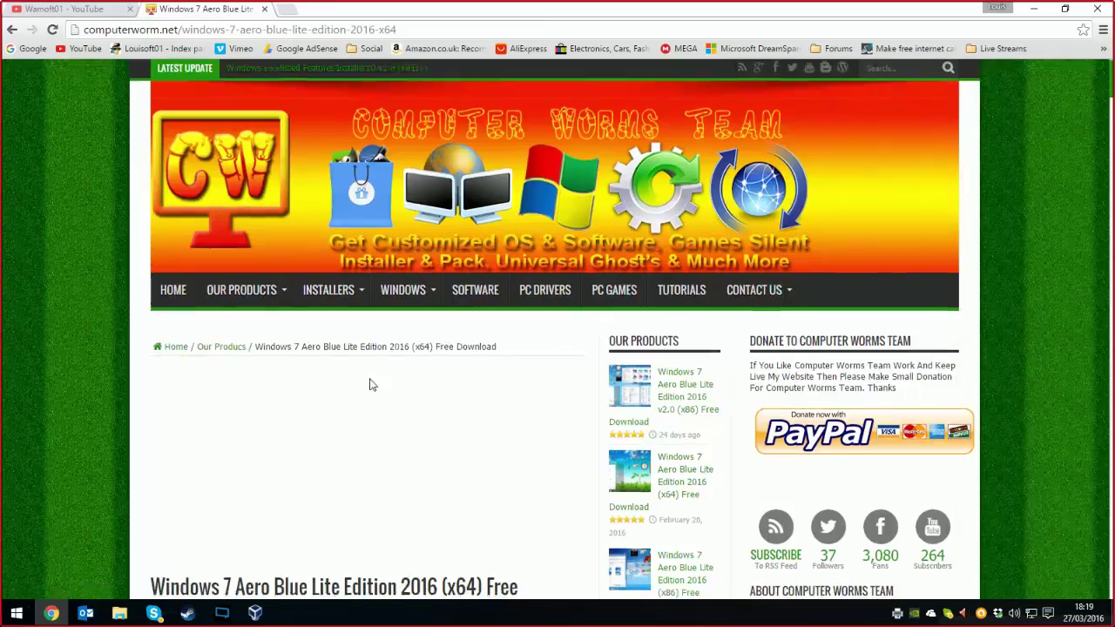
pyautogui.scroll(-15, 368, 384)
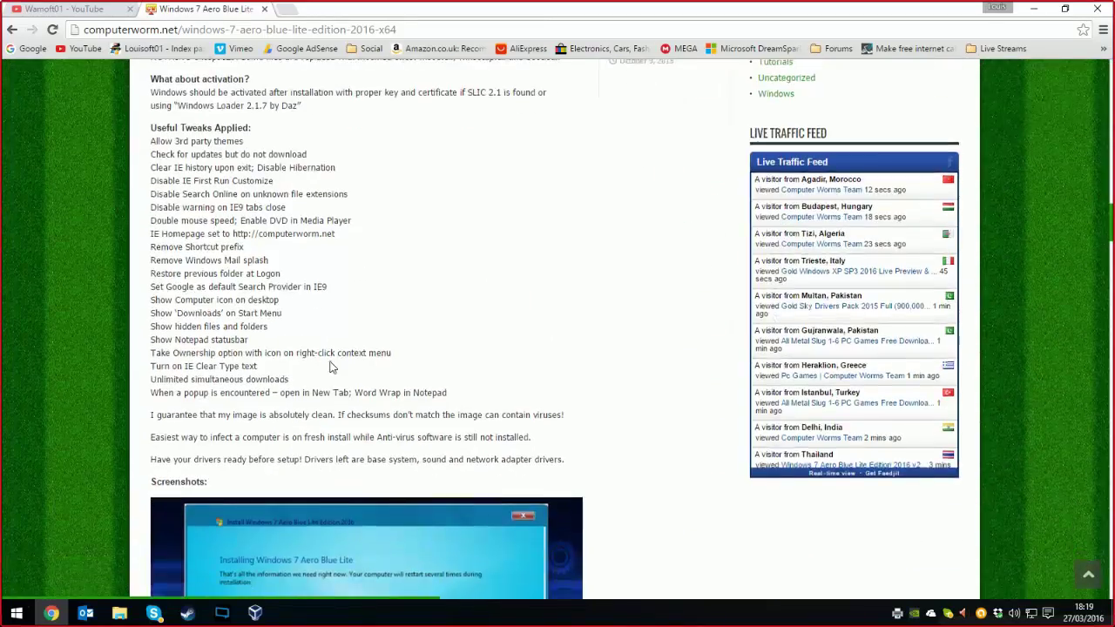
pyautogui.scroll(10, 323, 304)
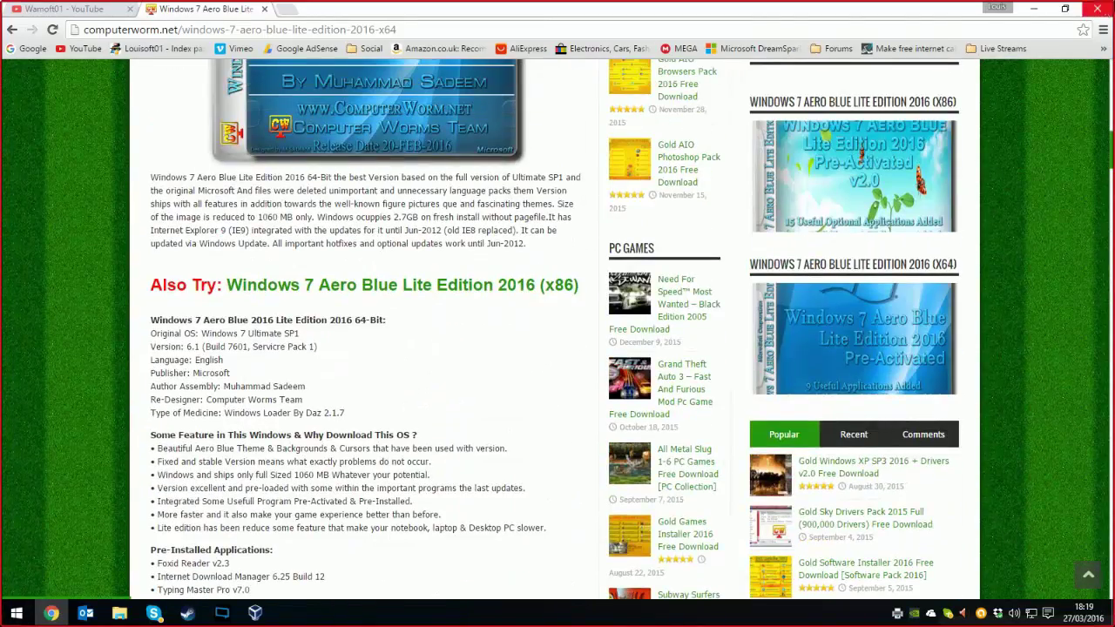
# - Minimize Chrome, centre the VM window, and dismiss the mouse-integration notice
pyautogui.click(1037, 15)
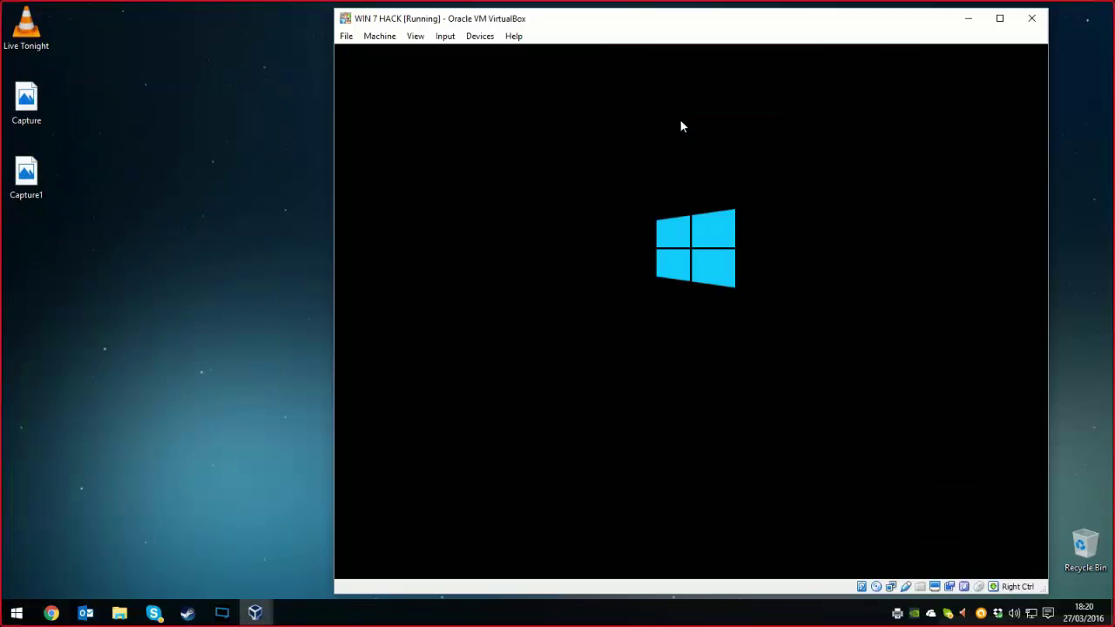
pyautogui.moveTo(573, 27); pyautogui.dragTo(482, 26)
pyautogui.click(389, 33)
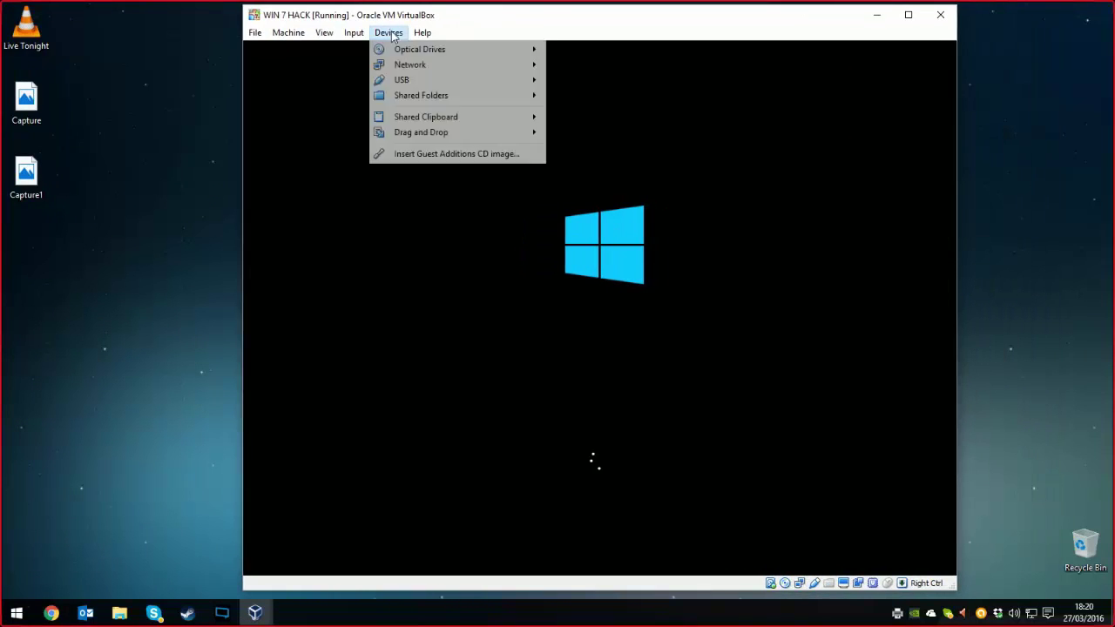
pyautogui.moveTo(406, 52)
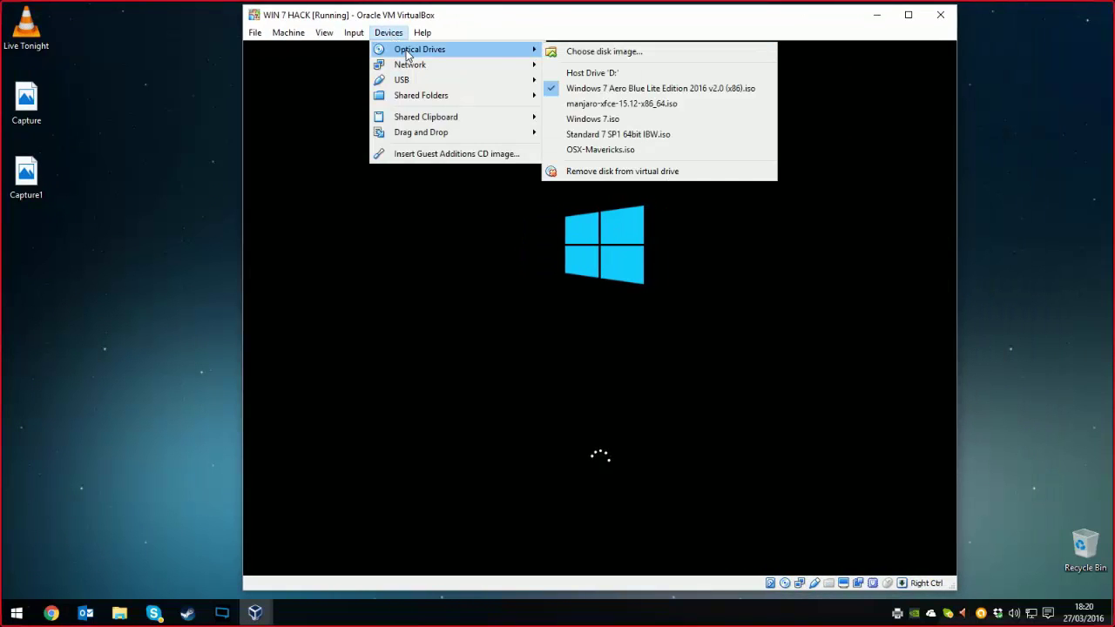
pyautogui.click(472, 19)
pyautogui.click(929, 55)
# - Switch the WIN 7 HACK virtual machine to full-screen mode
pyautogui.click(354, 33)
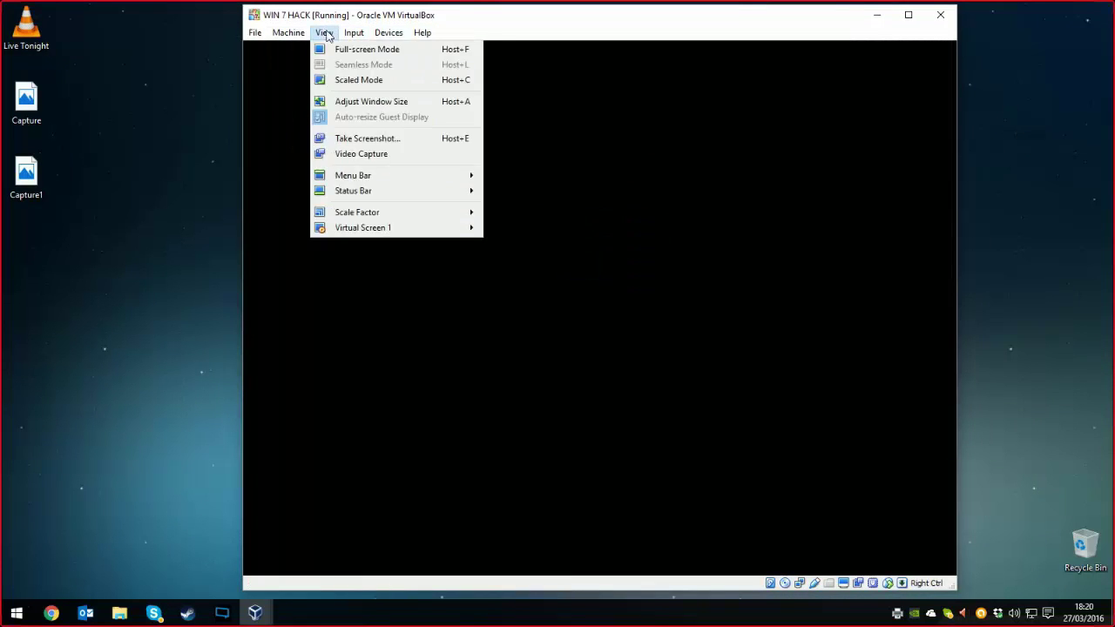
pyautogui.click(329, 51)
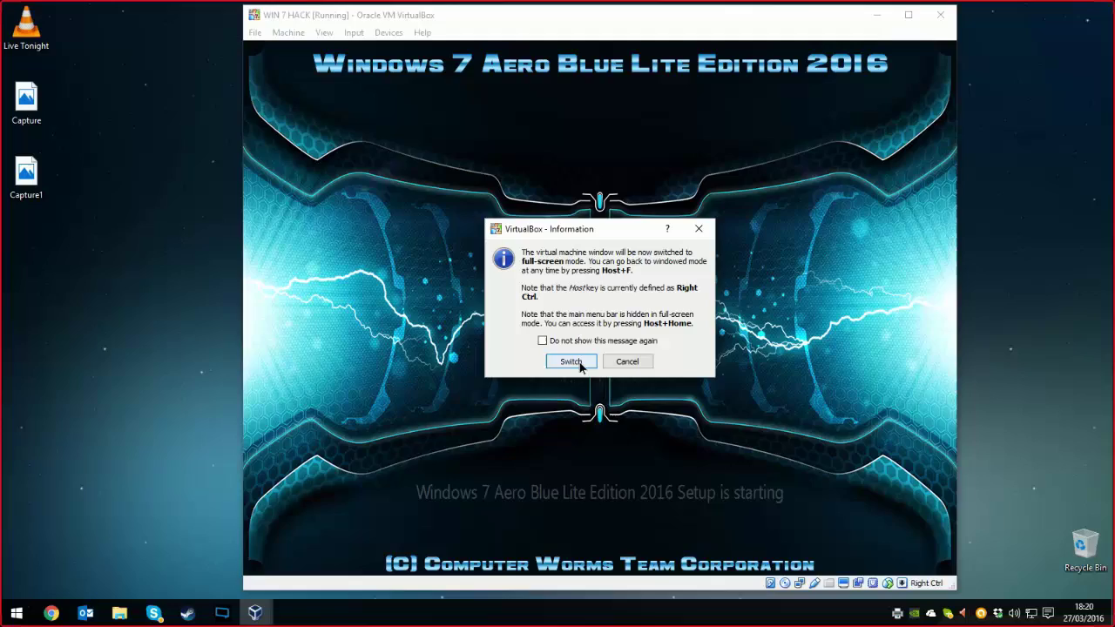
pyautogui.click(577, 362)
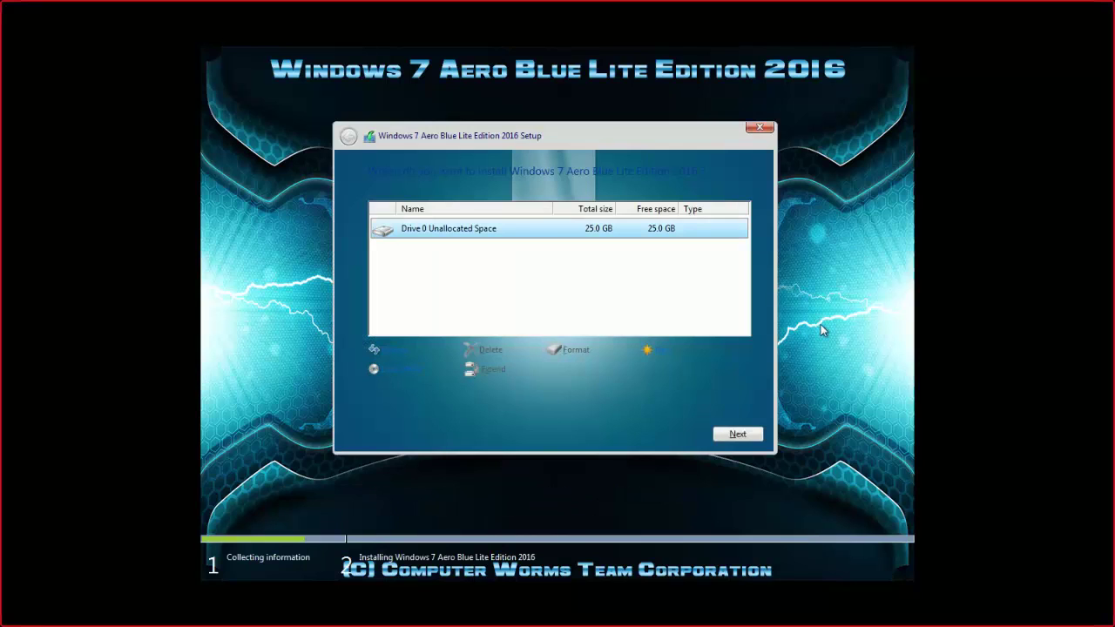
# - Install Windows 7 Aero Blue Lite onto Drive 0 Unallocated Space (25.0 GB)
pyautogui.click(737, 434)
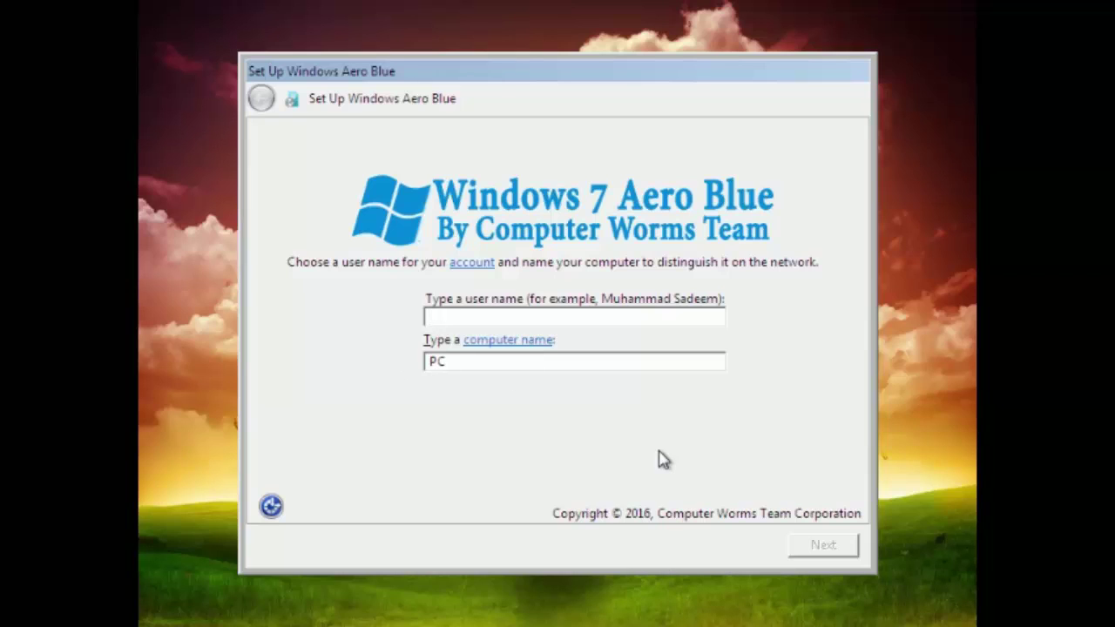
# - Enter a user name and the computer name, continue, and begin typing the account password
pyautogui.write('osama bin s')
pyautogui.press('BackSpace')
pyautogui.press('BackSpace')
pyautogui.press('BackSpace')
pyautogui.press('BackSpace')
pyautogui.press('BackSpace')
pyautogui.press('BackSpace')
pyautogui.press('BackSpace')
pyautogui.press('BackSpace')
pyautogui.press('BackSpace')
pyautogui.press('BackSpace')
pyautogui.press('BackSpace')
pyautogui.write('d')
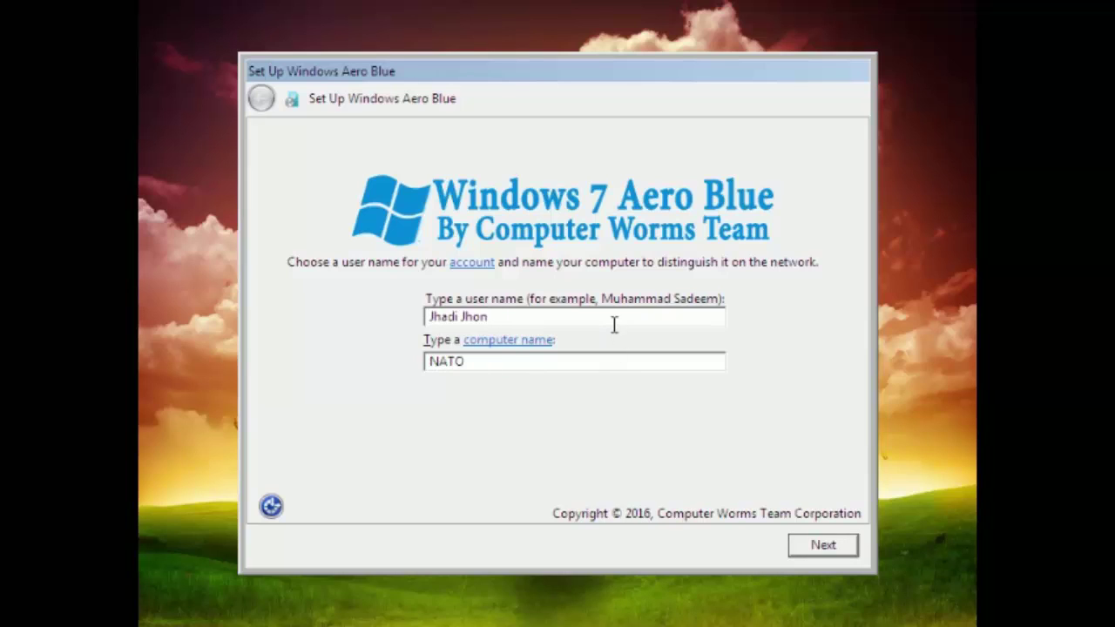
pyautogui.doubleClick(613, 323)
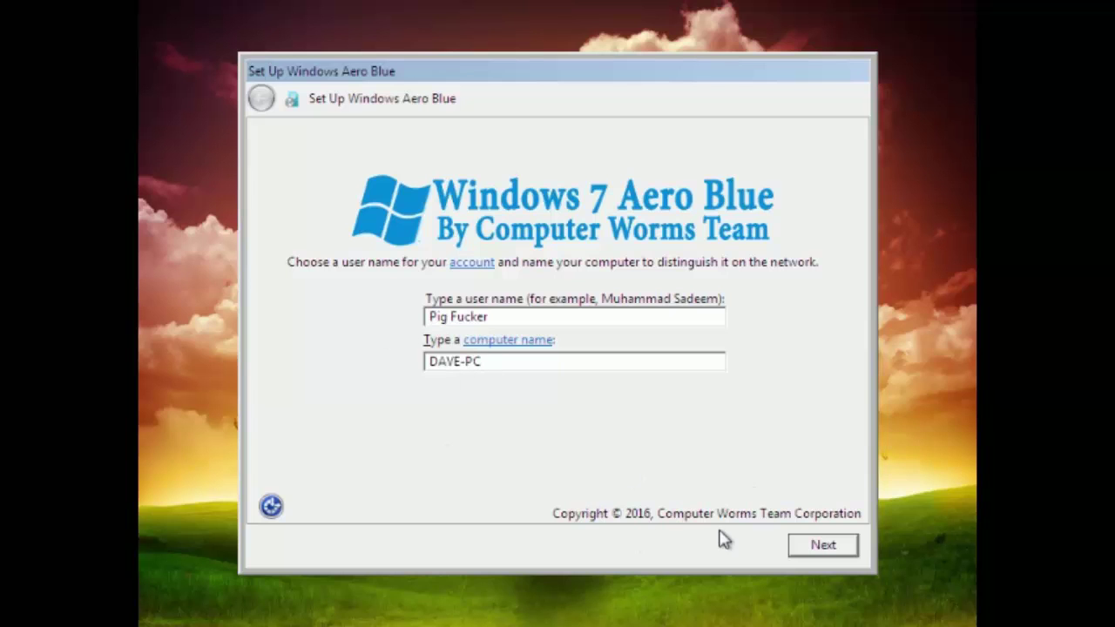
pyautogui.click(821, 549)
pyautogui.write('p')
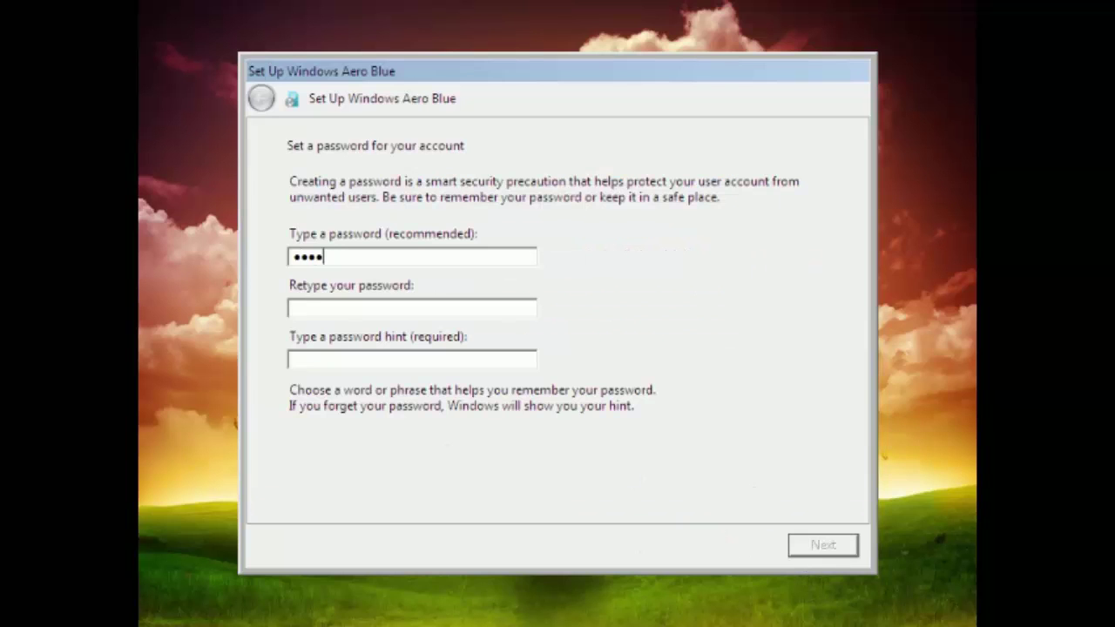
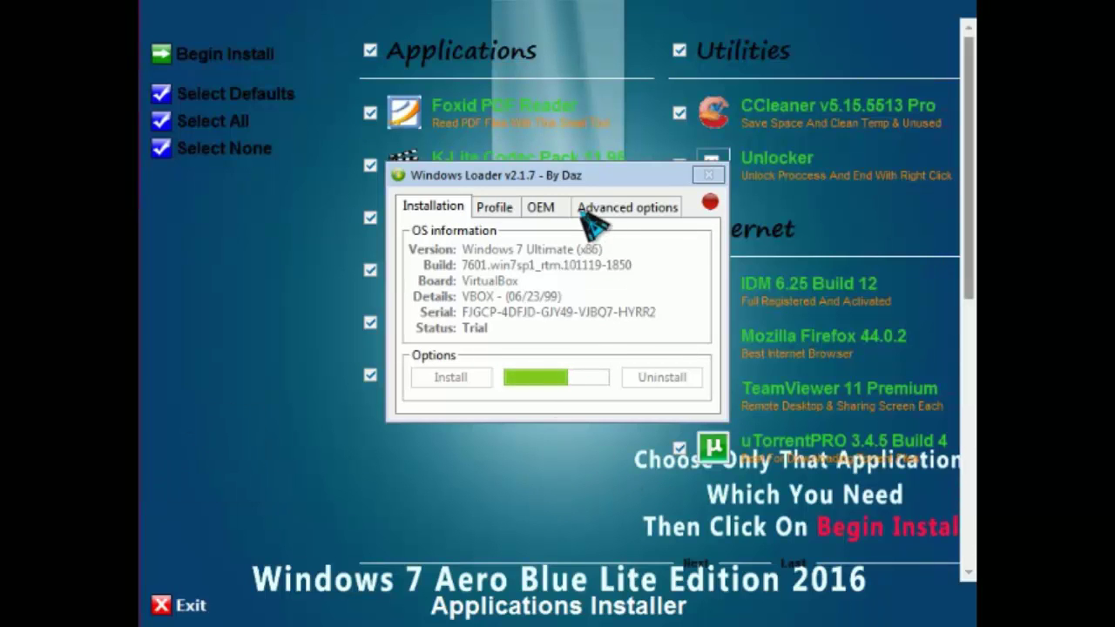
# - Move the Windows Loader window aside, check every application from Foxid PDF Reader to WinRAR, and begin installing
pyautogui.moveTo(540, 173); pyautogui.dragTo(273, 439)
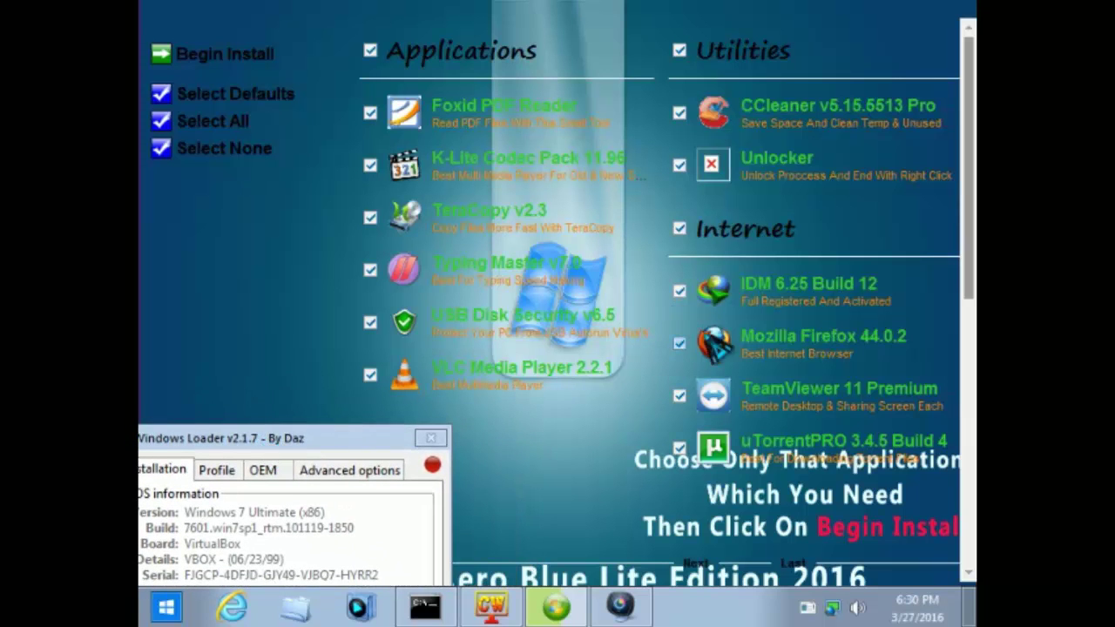
pyautogui.moveTo(967, 182); pyautogui.dragTo(946, 406)
pyautogui.scroll(2, 610, 305)
pyautogui.scroll(-2, 436, 262)
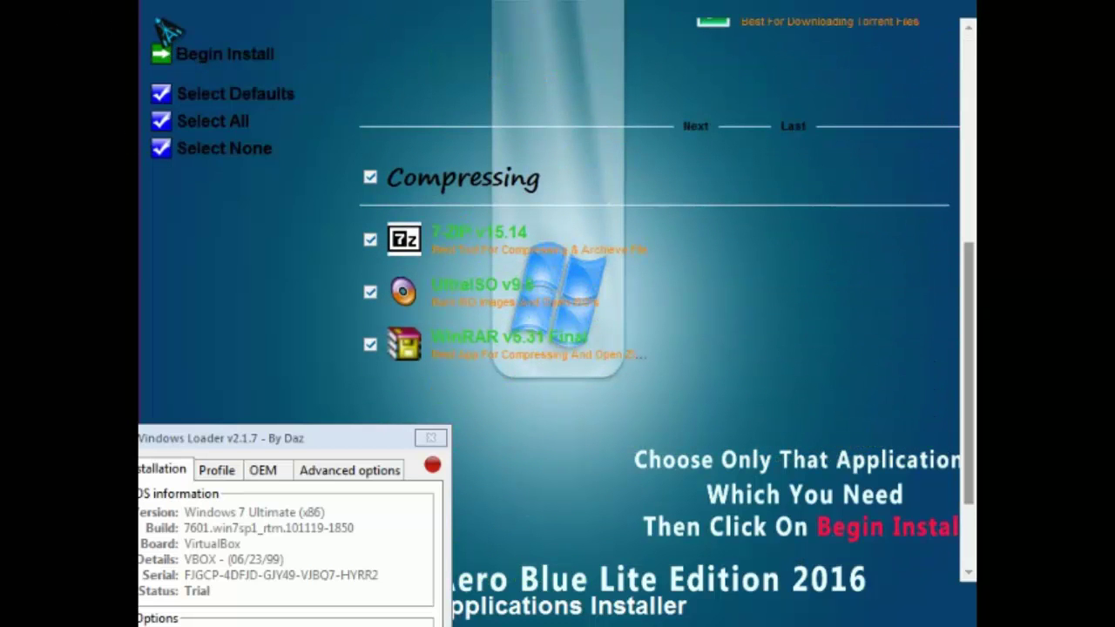
pyautogui.click(195, 45)
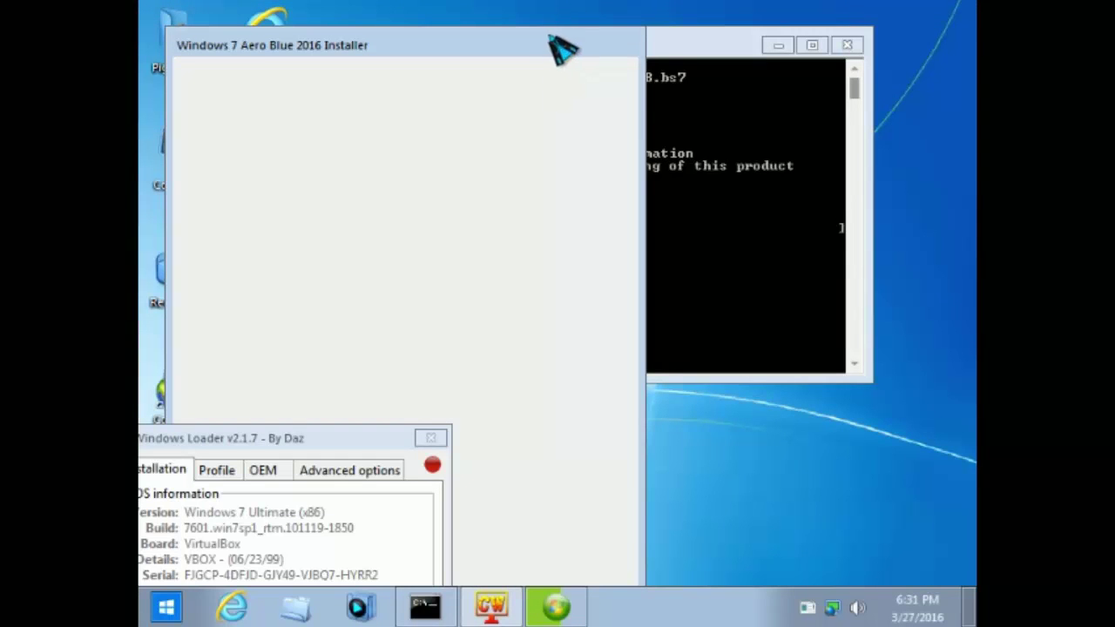
# - Bring the boot-updater console forward and position the Windows Loader window over it
pyautogui.click(699, 42)
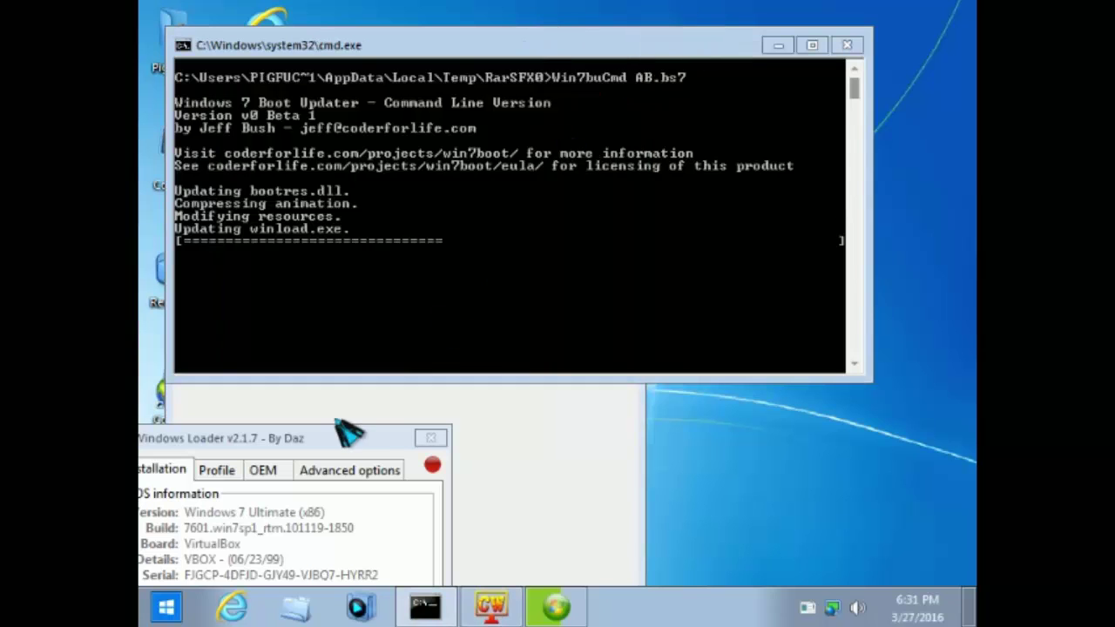
pyautogui.moveTo(284, 446); pyautogui.dragTo(634, 235)
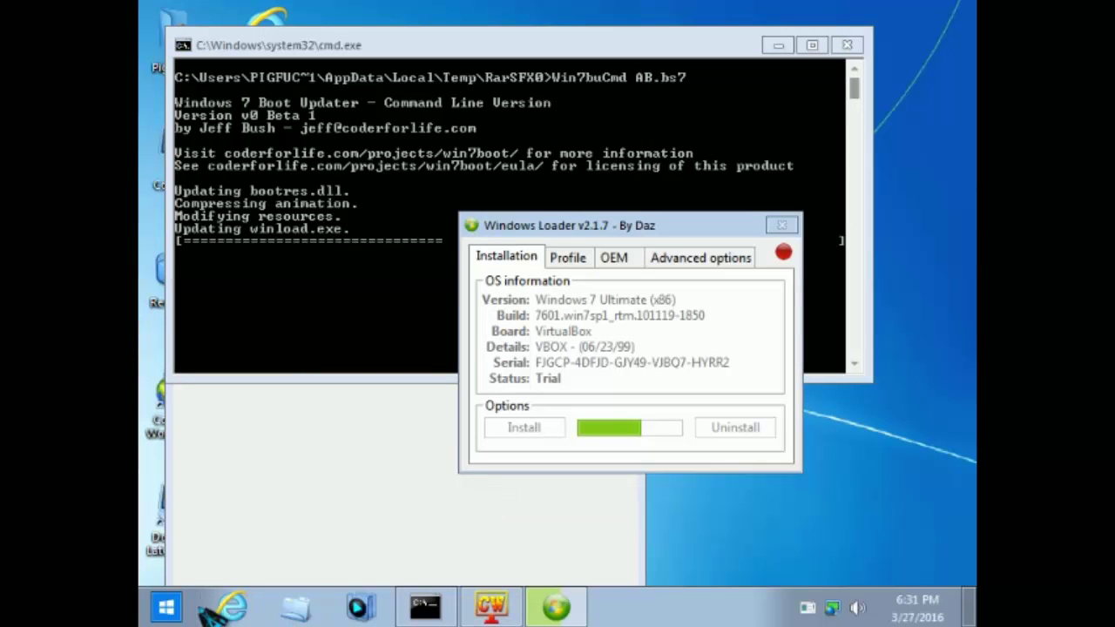
# - Apply a 1152 × 864 screen resolution and close the installation-complete notice without restarting
pyautogui.rightClick(765, 542)
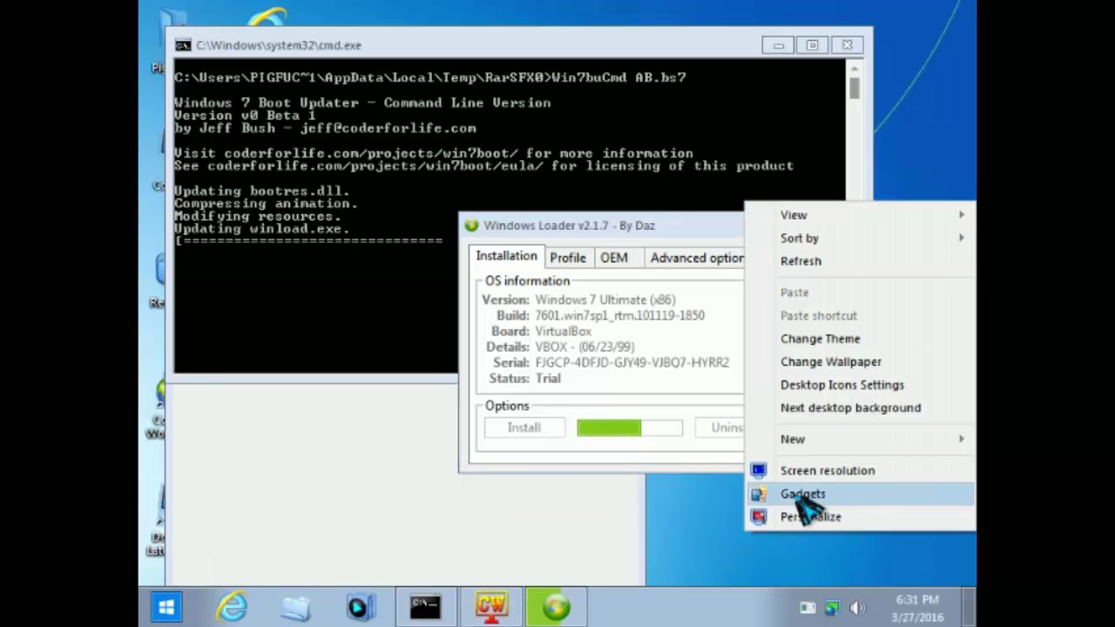
pyautogui.click(758, 471)
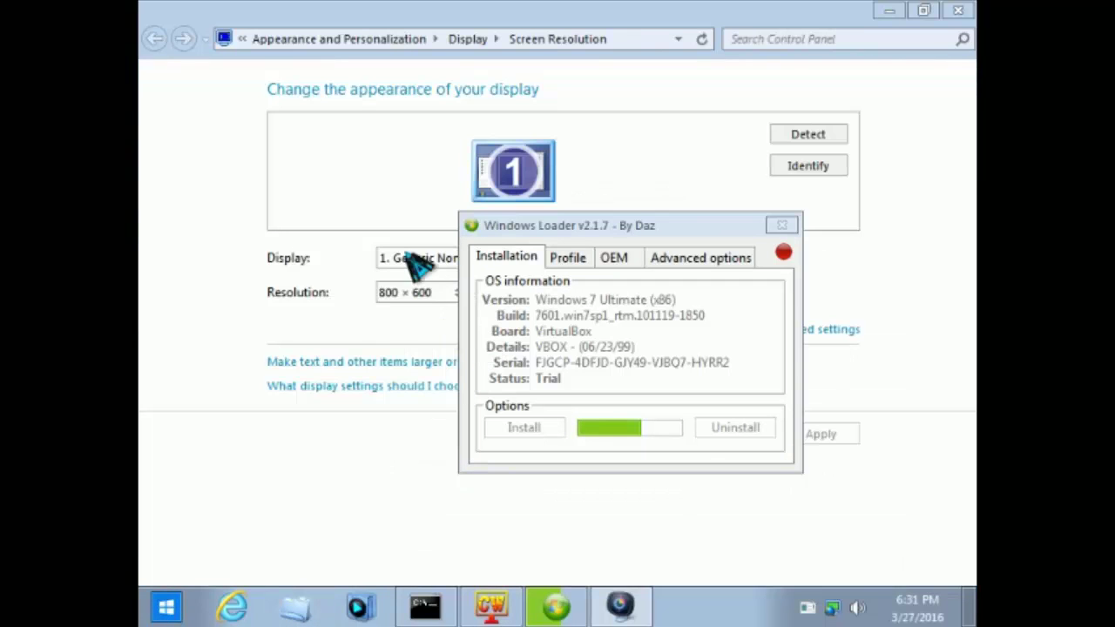
pyautogui.click(394, 295)
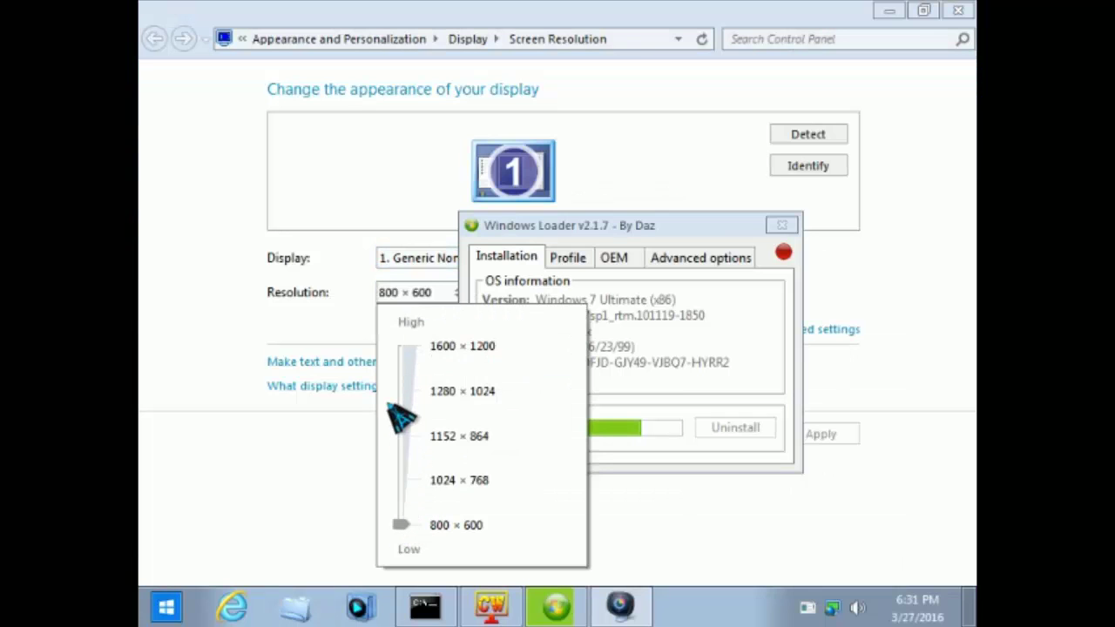
pyautogui.moveTo(410, 533); pyautogui.dragTo(398, 441)
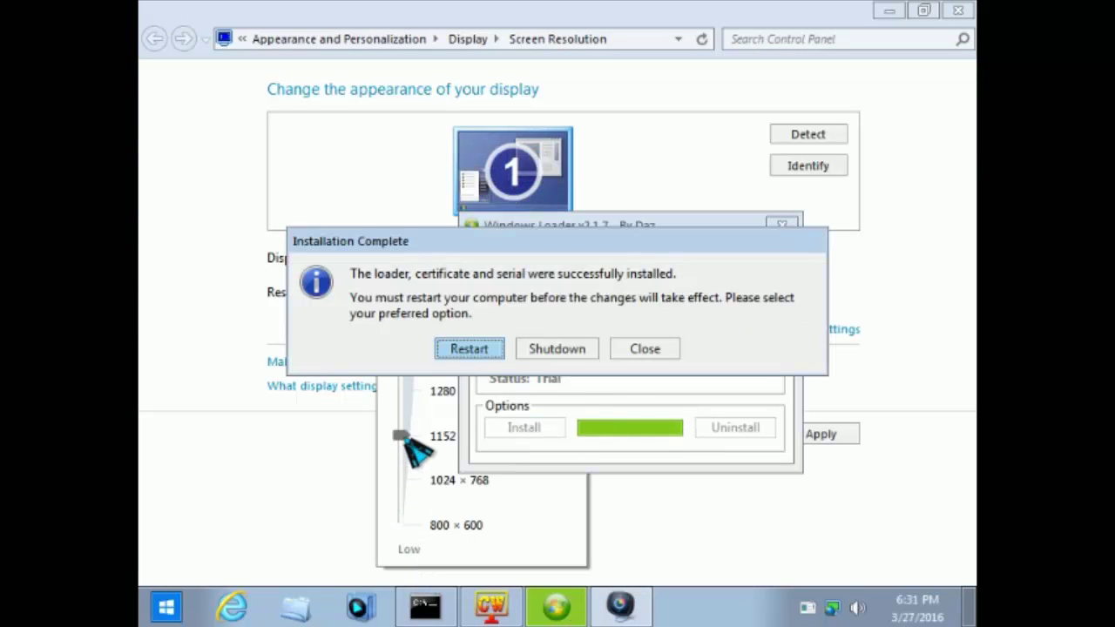
pyautogui.click(841, 432)
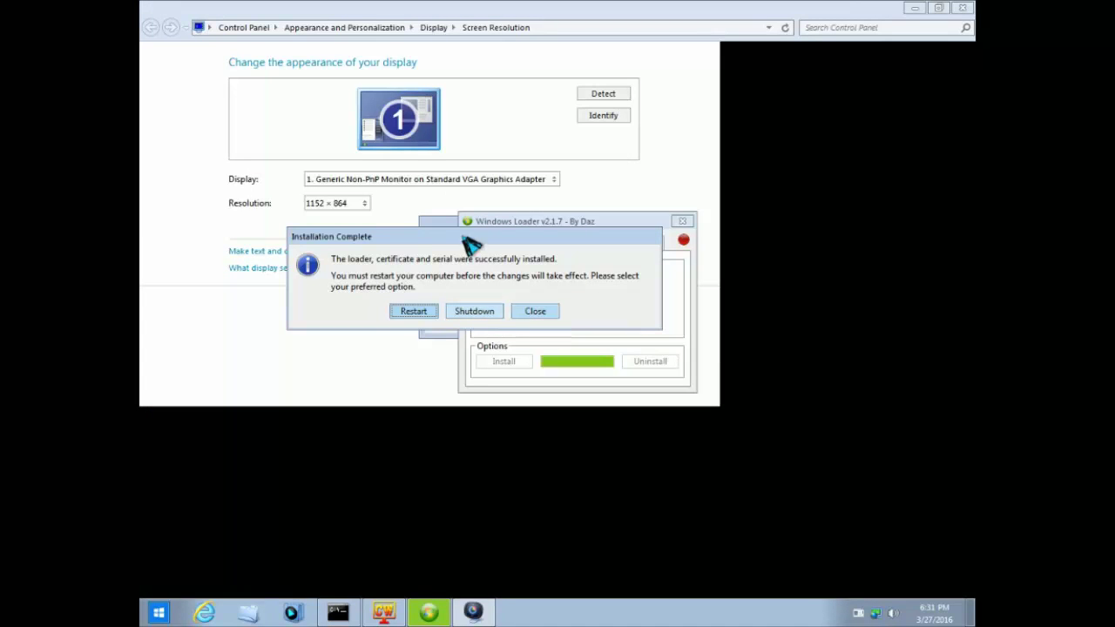
pyautogui.click(535, 311)
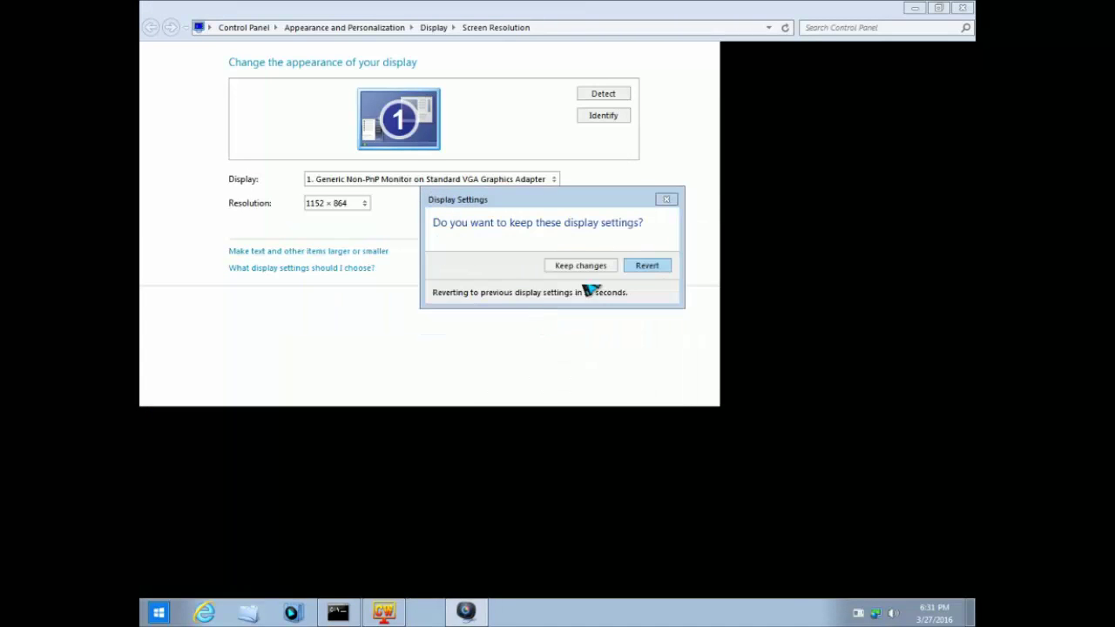
# - Keep the 1152 × 864 resolution, stop the background music, and move the boot-updater console aside
pyautogui.click(613, 269)
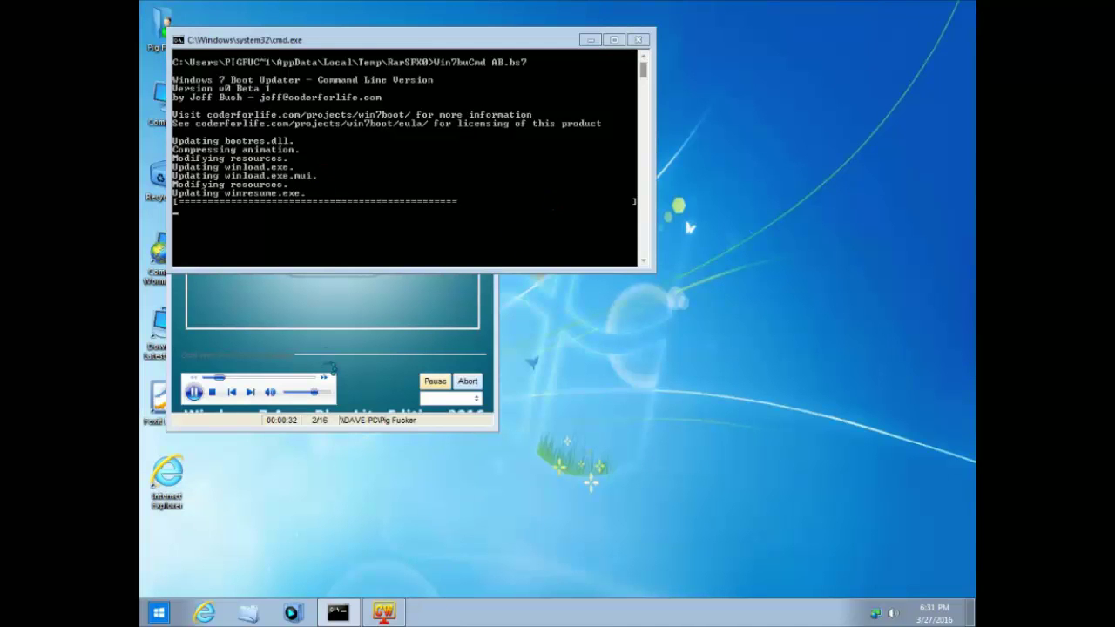
pyautogui.click(211, 392)
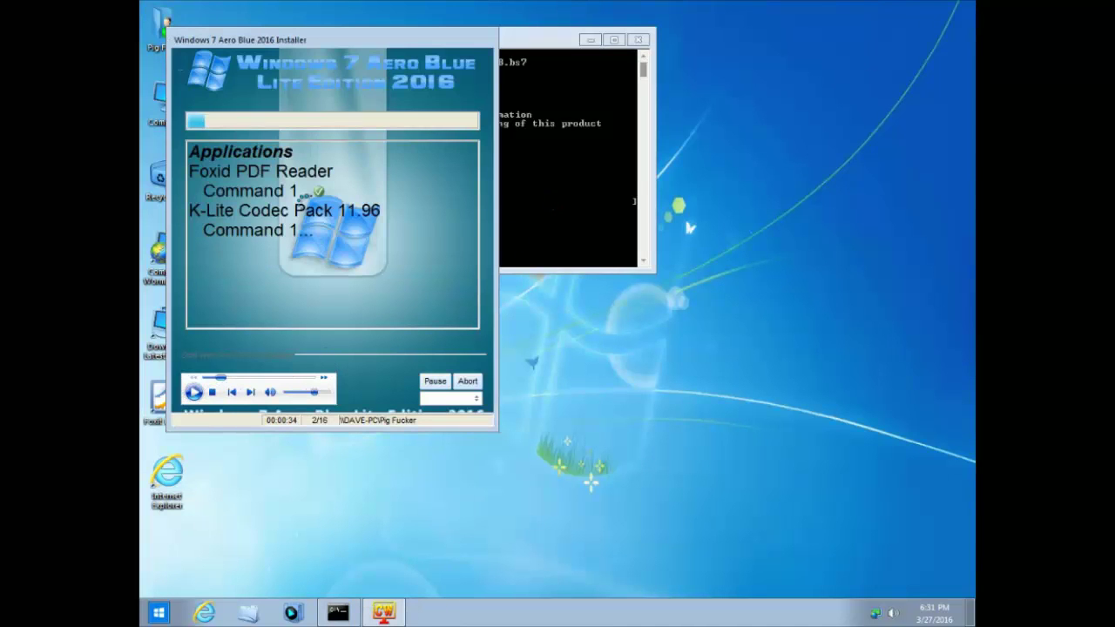
pyautogui.moveTo(563, 40); pyautogui.dragTo(837, 113)
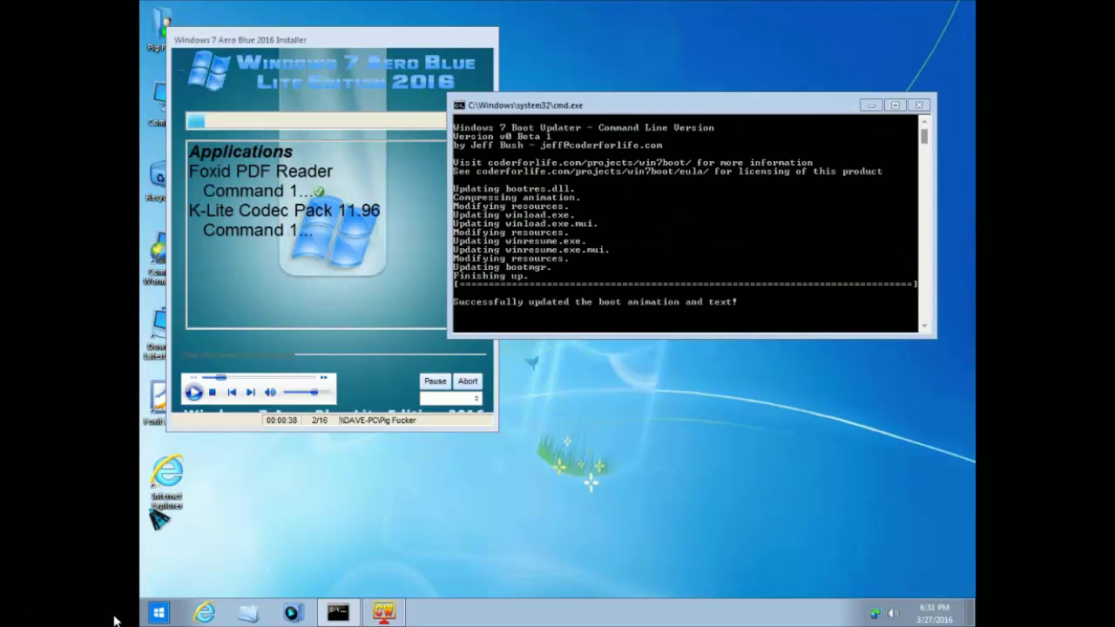
# - Toggle the Start menu open and closed several times
pyautogui.click(162, 613)
pyautogui.click(162, 613)
pyautogui.click(161, 613)
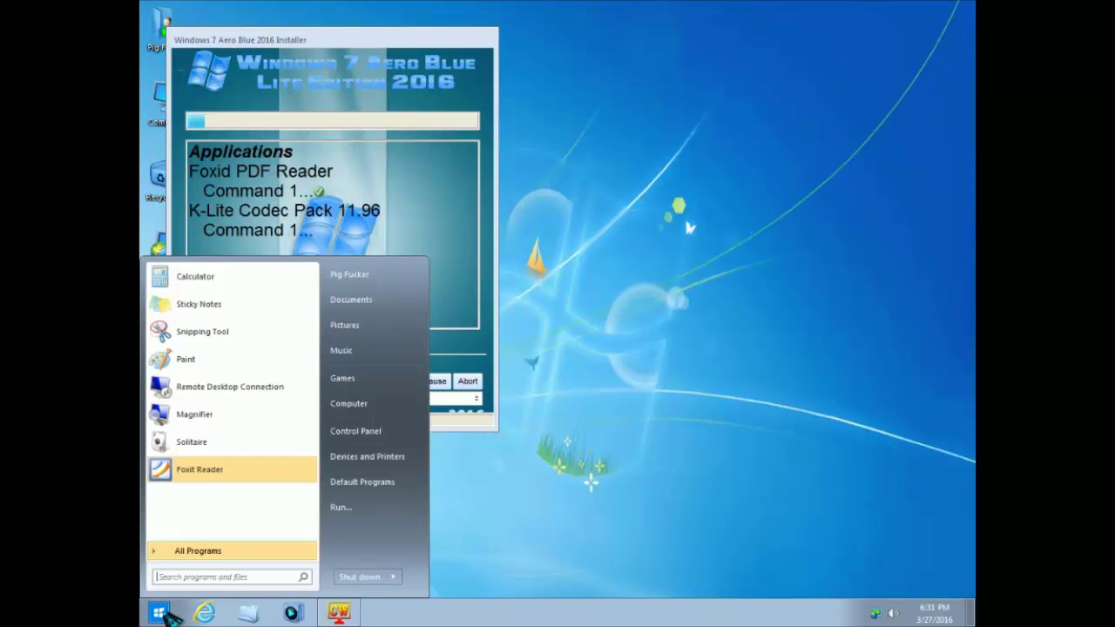
pyautogui.click(161, 613)
pyautogui.click(161, 613)
pyautogui.click(162, 612)
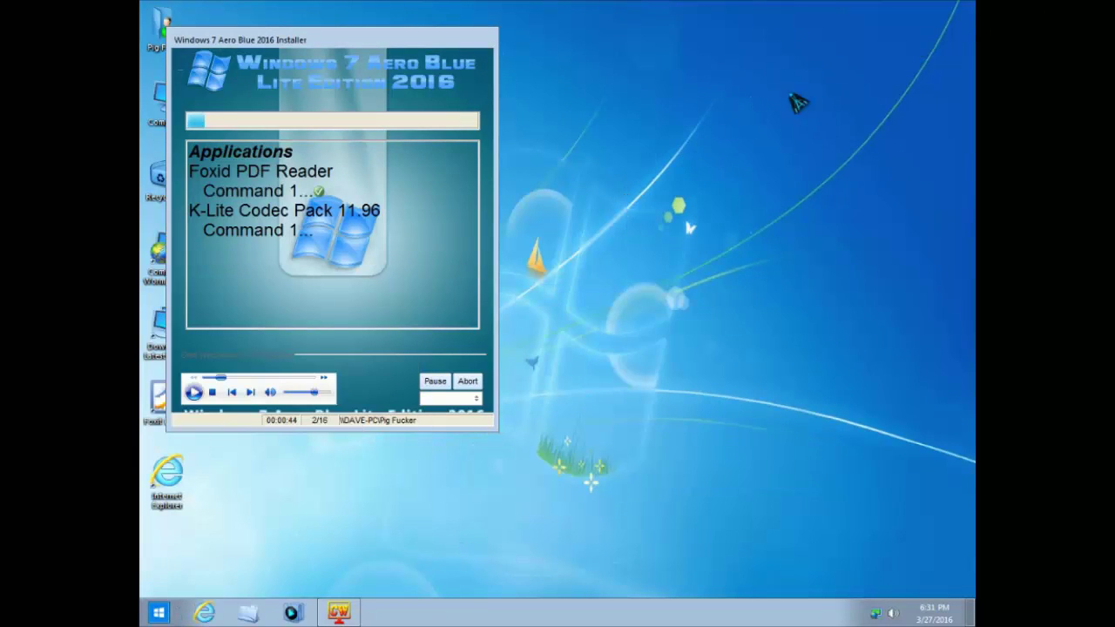
# - Rearrange the windows, moving the installer's progress window to the upper right
pyautogui.moveTo(374, 549); pyautogui.dragTo(632, 324)
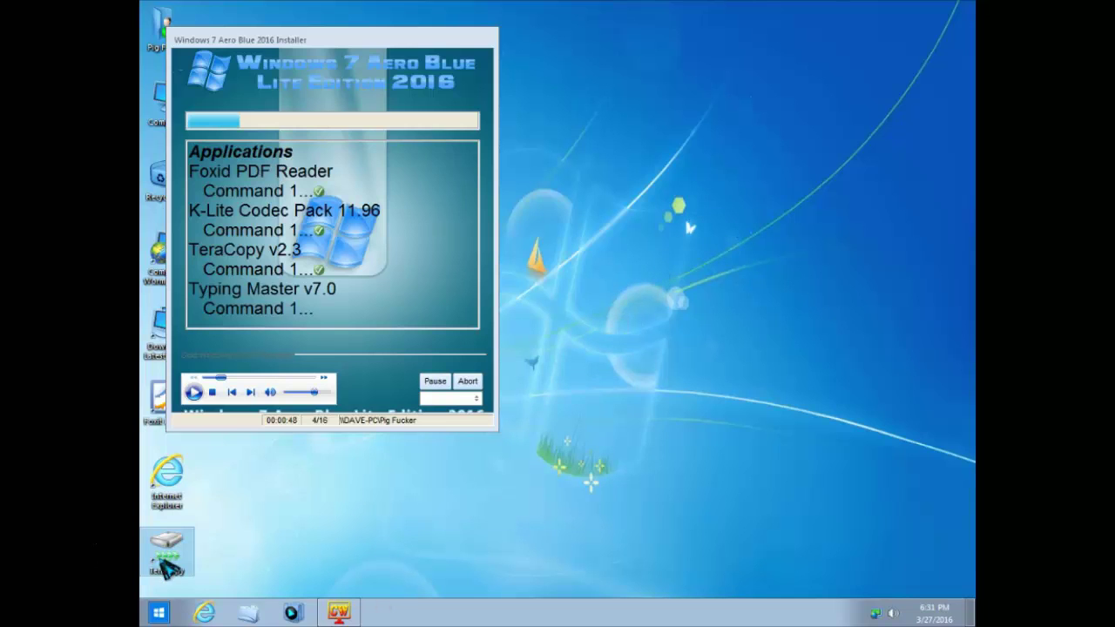
pyautogui.moveTo(803, 152); pyautogui.dragTo(278, 476)
pyautogui.moveTo(376, 552); pyautogui.dragTo(808, 188)
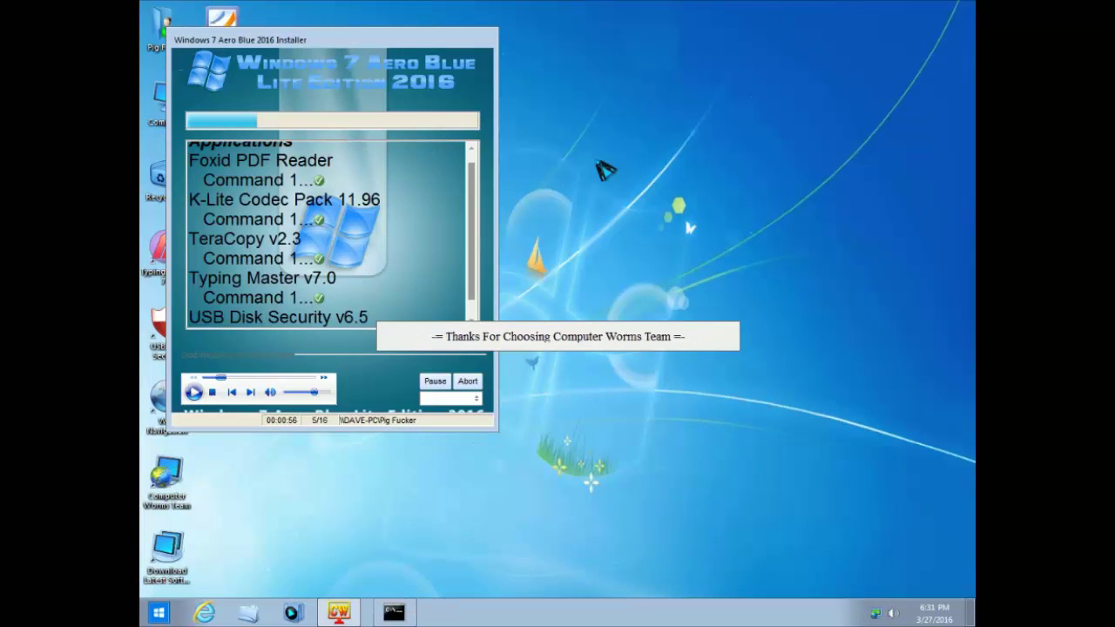
pyautogui.moveTo(222, 48); pyautogui.dragTo(649, 33)
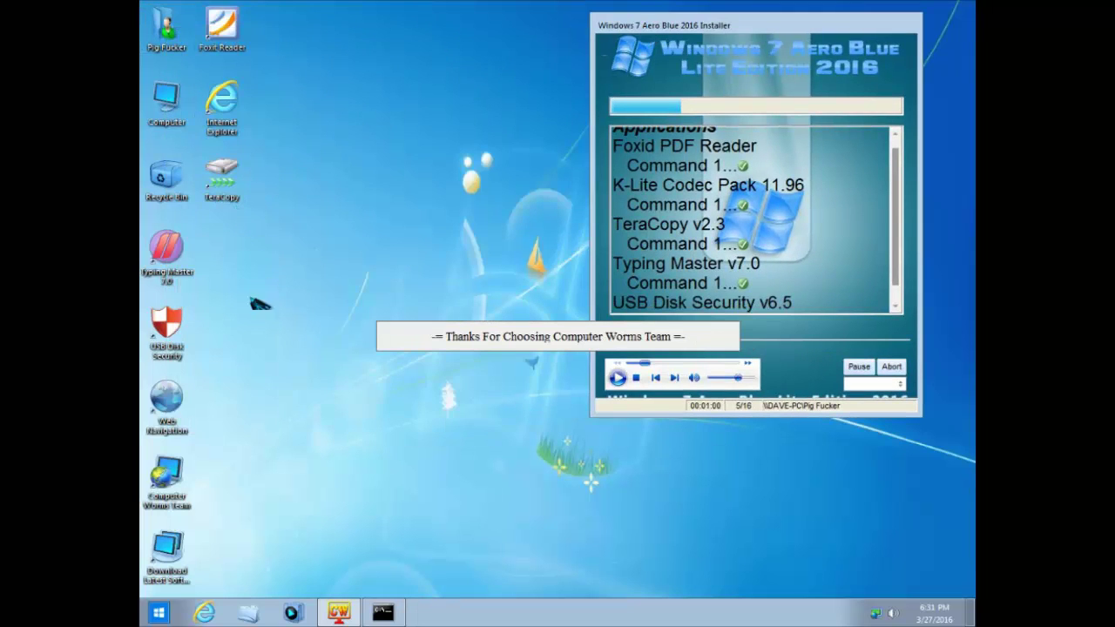
# - Open and close the Start menu repeatedly while CCleaner, Firefox and VLC install
pyautogui.click(158, 614)
pyautogui.click(158, 613)
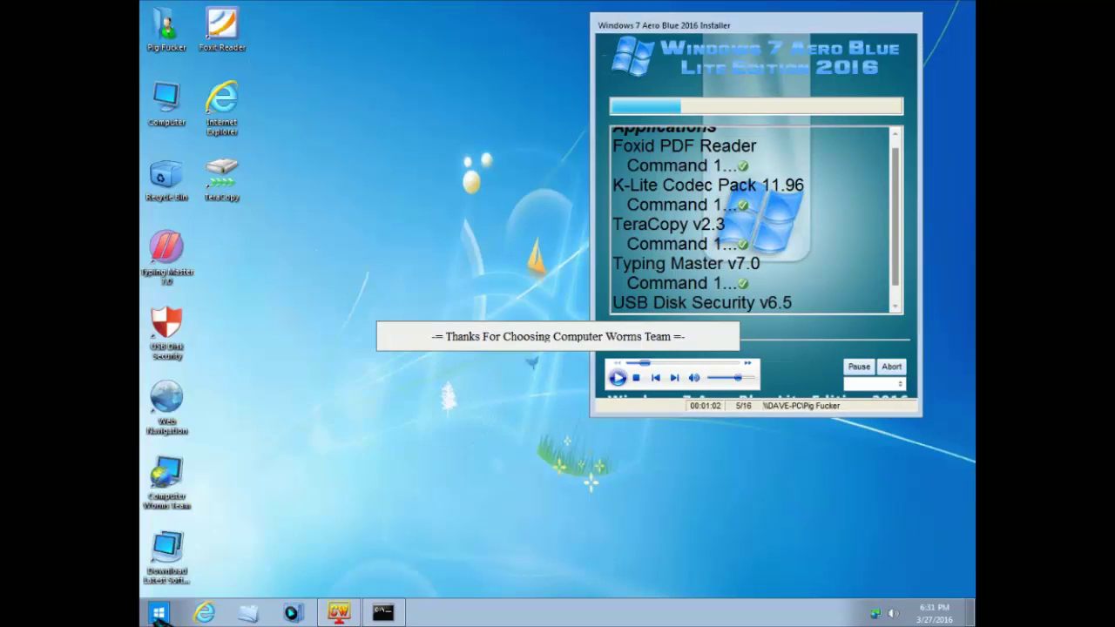
pyautogui.click(158, 614)
pyautogui.click(158, 614)
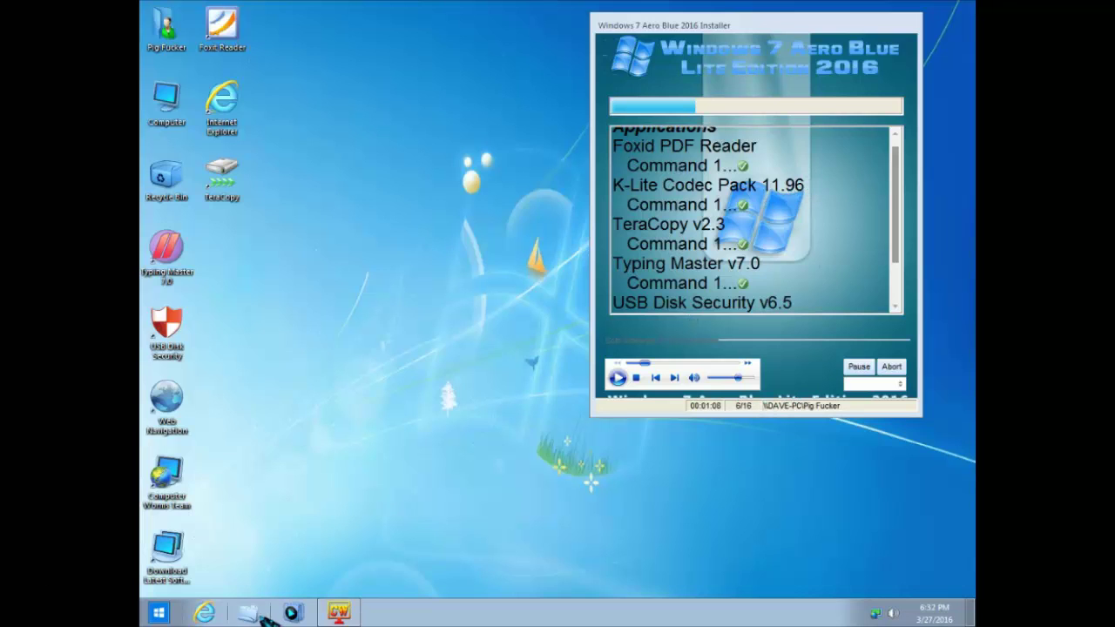
pyautogui.click(160, 613)
pyautogui.click(160, 613)
pyautogui.click(160, 614)
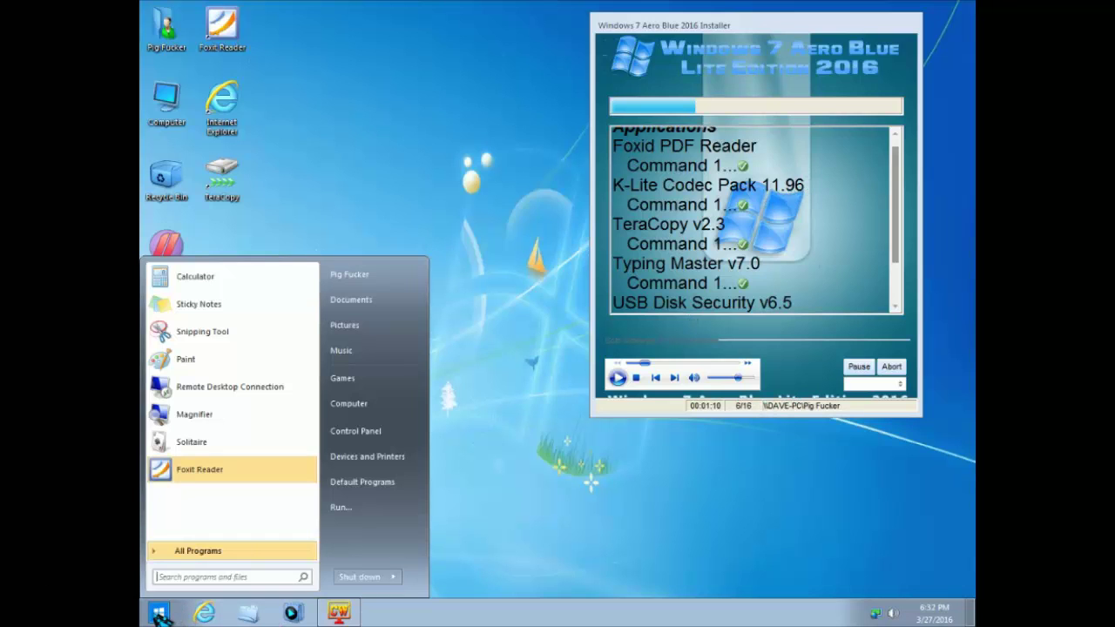
pyautogui.click(666, 562)
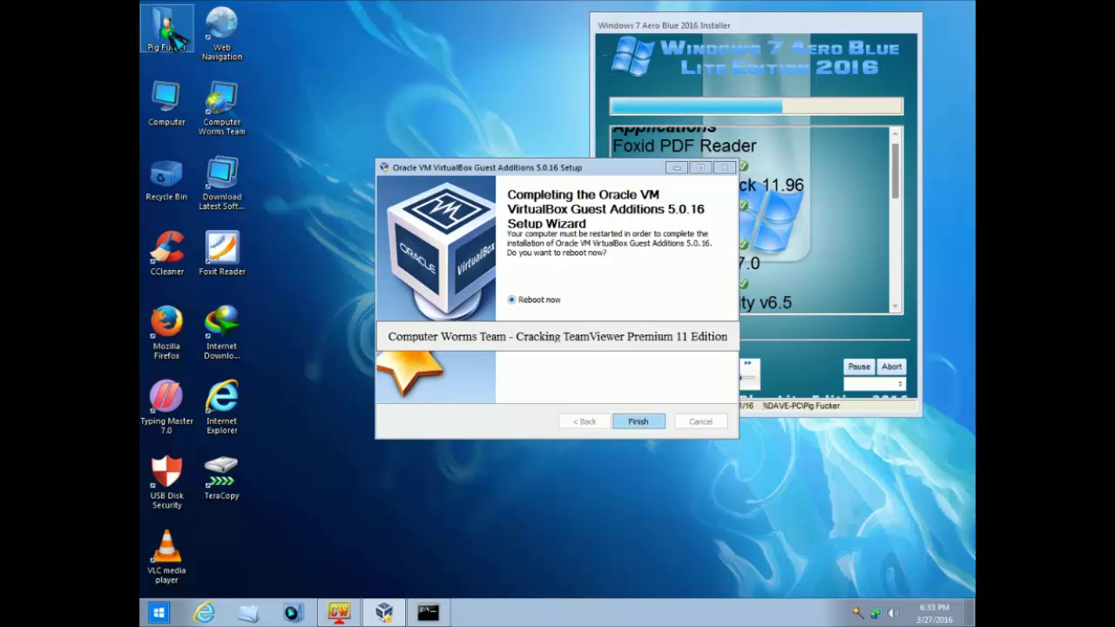
# - Finish VirtualBox Guest Additions setup, skip Firefox data import, and dismiss the WinRAR theme prompt and archive window
pyautogui.click(166, 31)
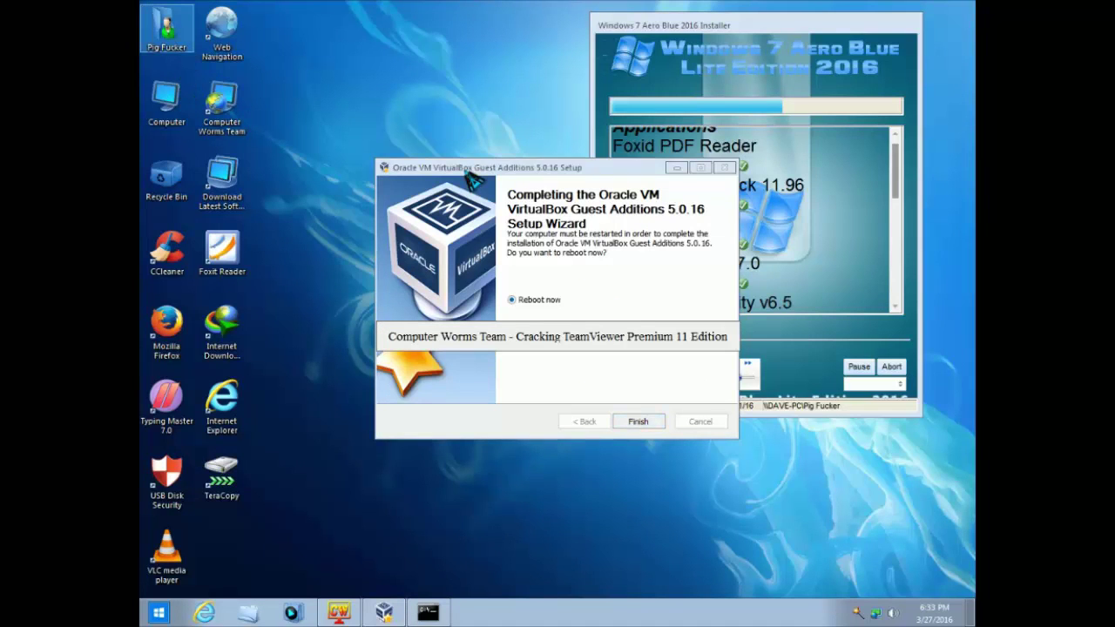
pyautogui.click(639, 420)
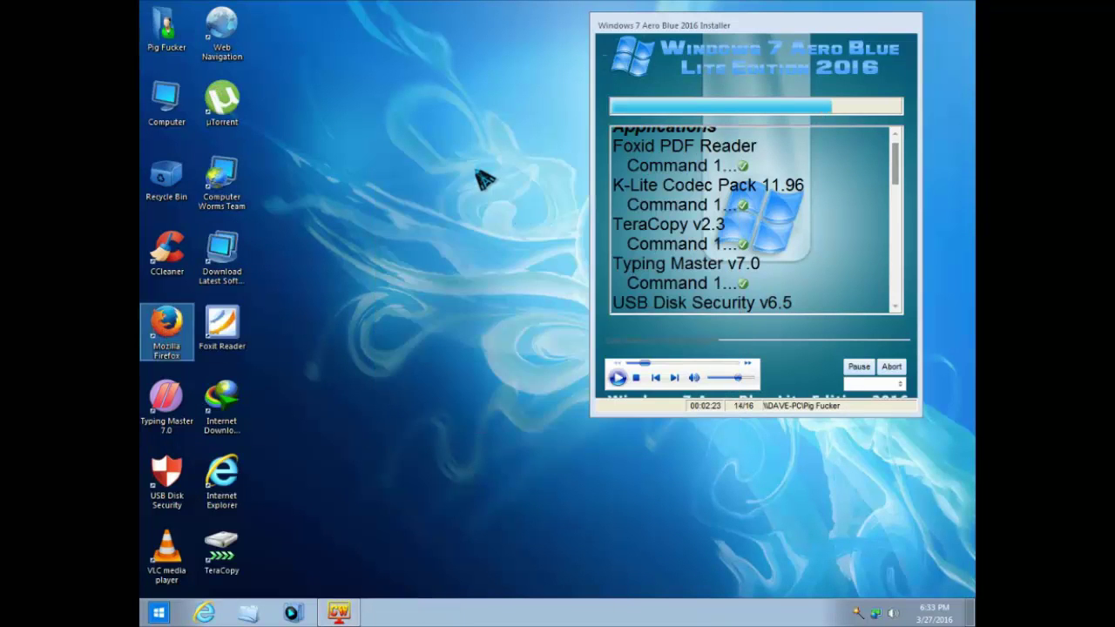
pyautogui.click(528, 287)
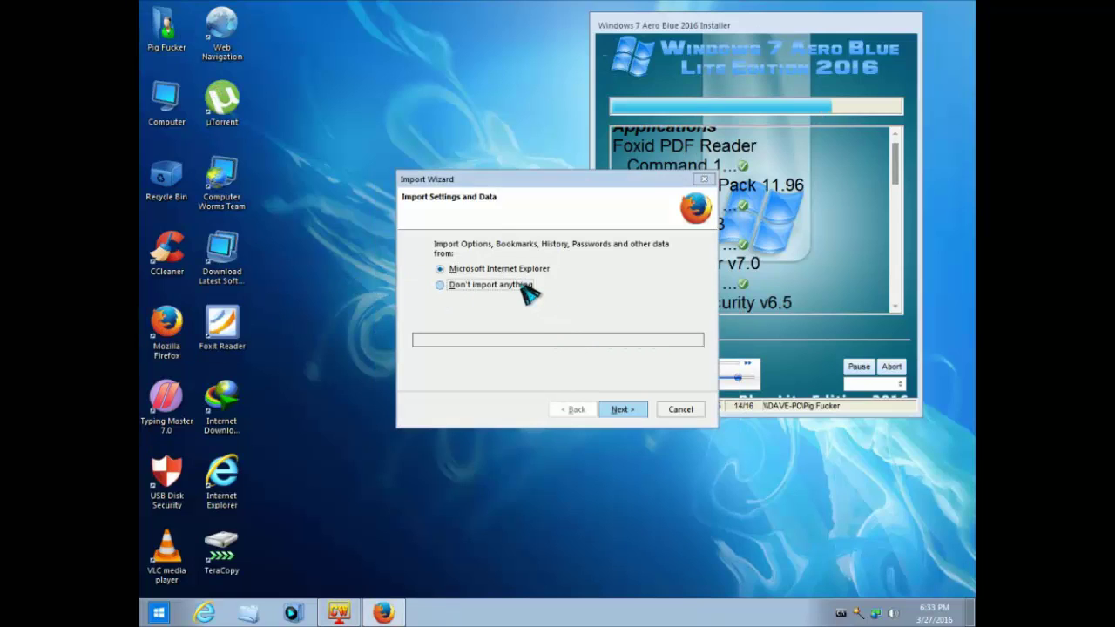
pyautogui.click(625, 408)
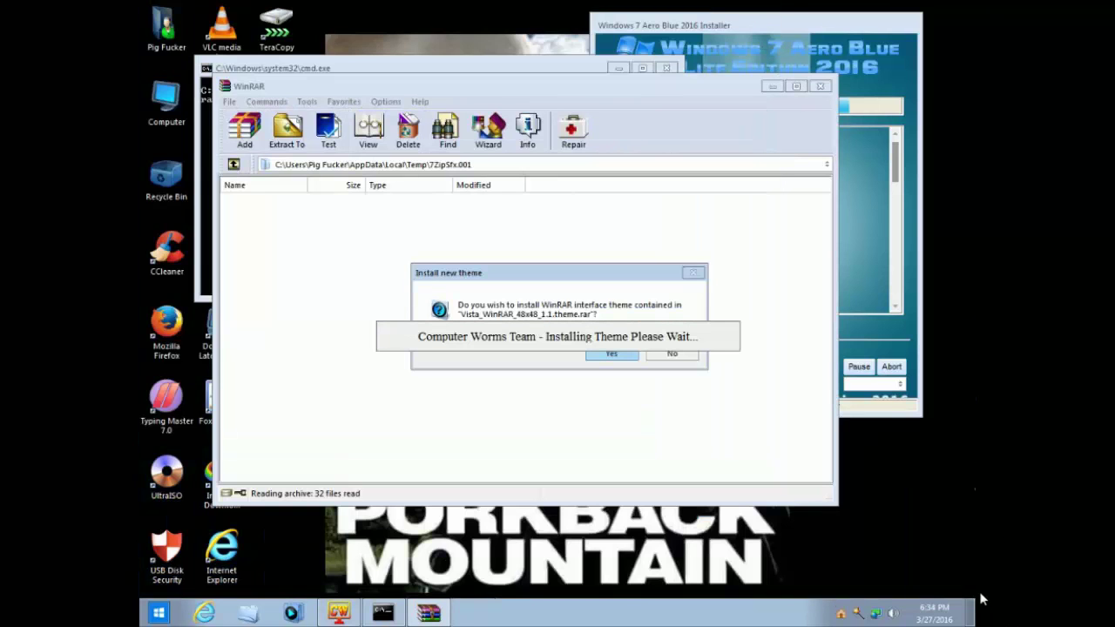
pyautogui.click(635, 353)
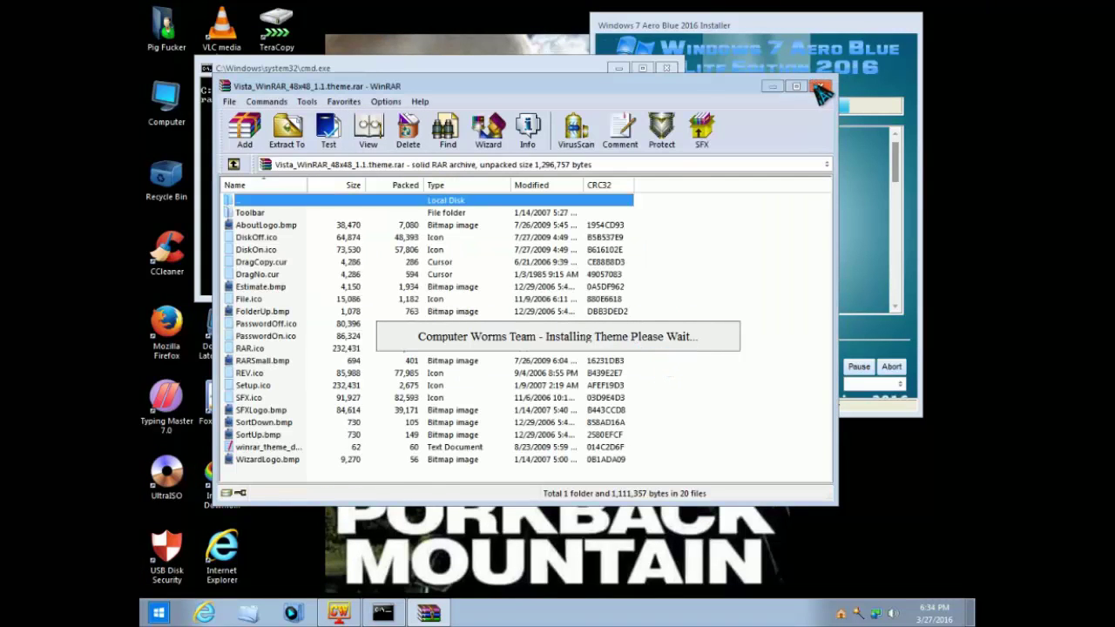
pyautogui.click(821, 86)
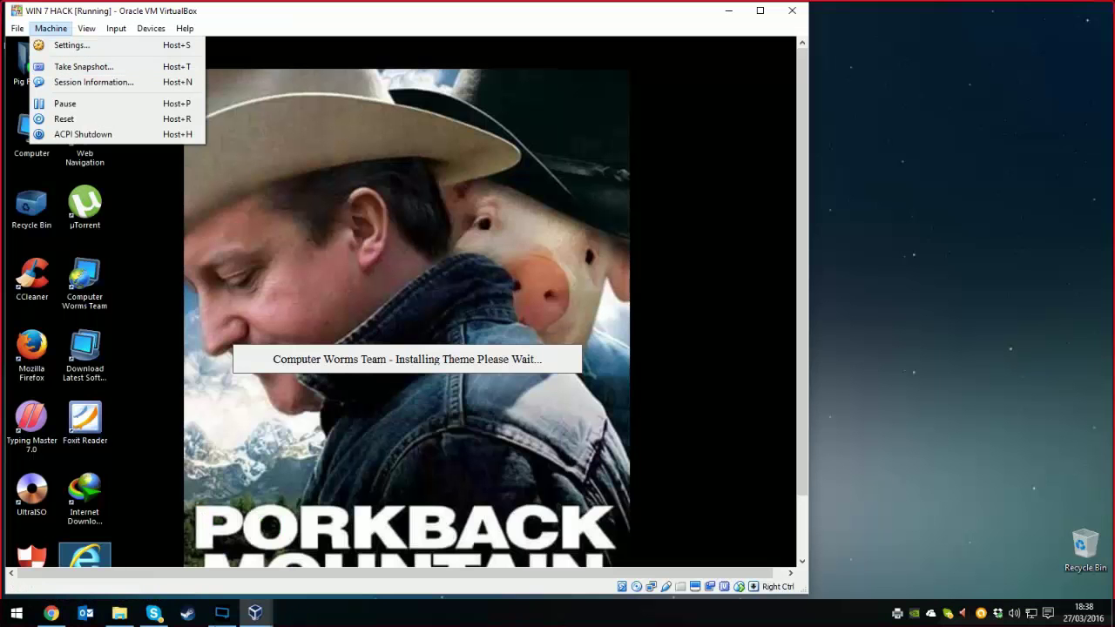
# - View the guest's system properties via Computer > Properties, then maximize the VirtualBox window
pyautogui.press('Escape')
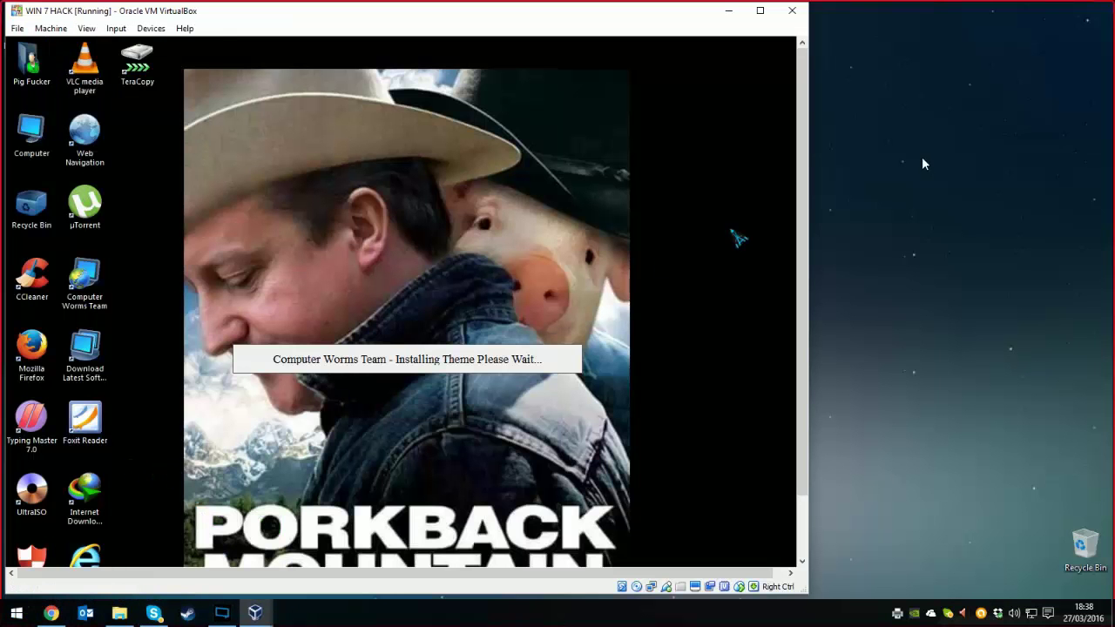
pyautogui.scroll(-2, 809, 206)
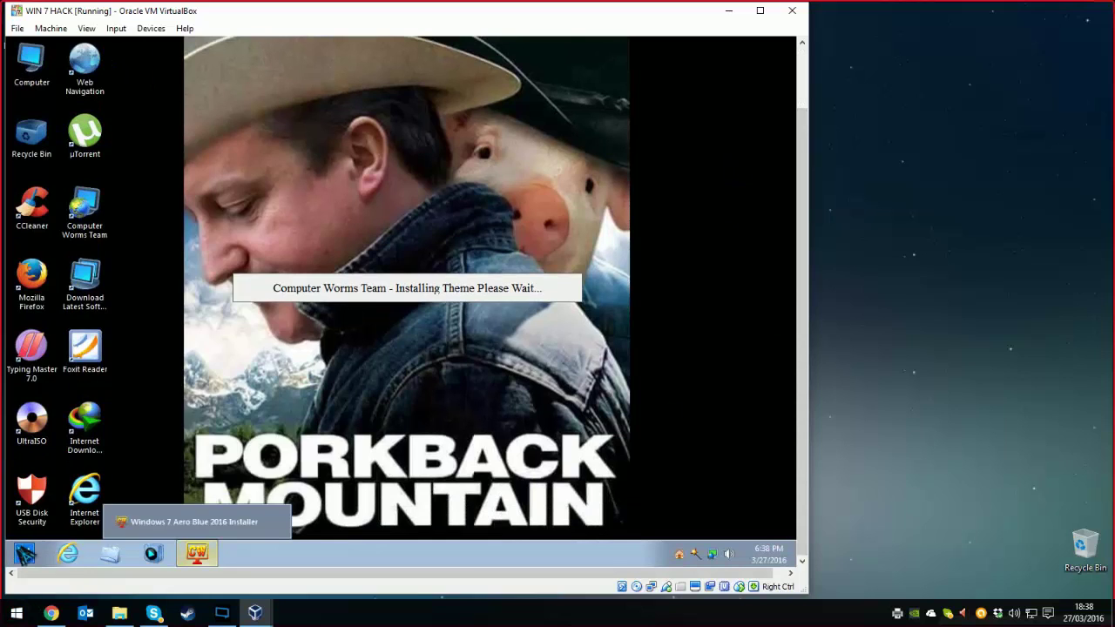
pyautogui.click(25, 554)
pyautogui.rightClick(209, 353)
pyautogui.click(254, 345)
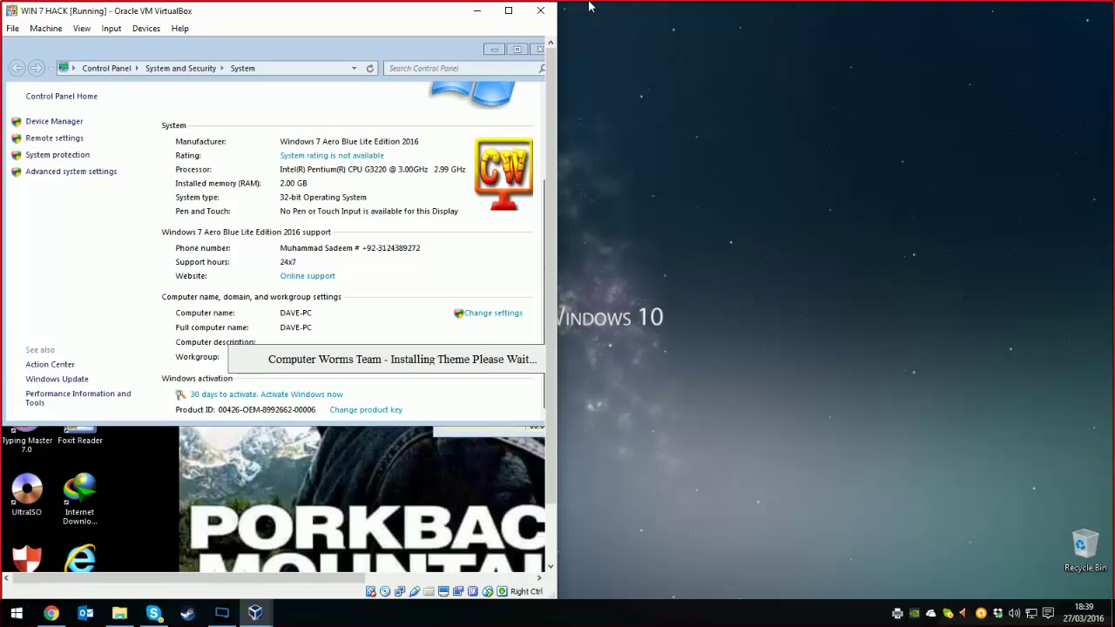
pyautogui.click(508, 10)
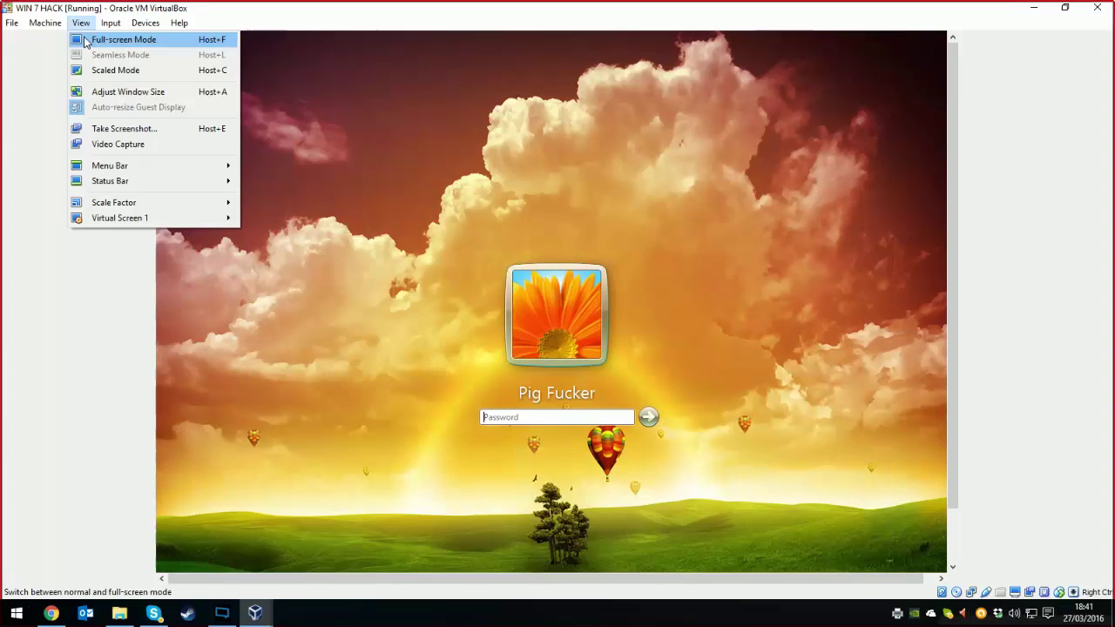
# - Switch the virtual machine to full-screen mode and sign in to the guest account with its password
pyautogui.click(92, 40)
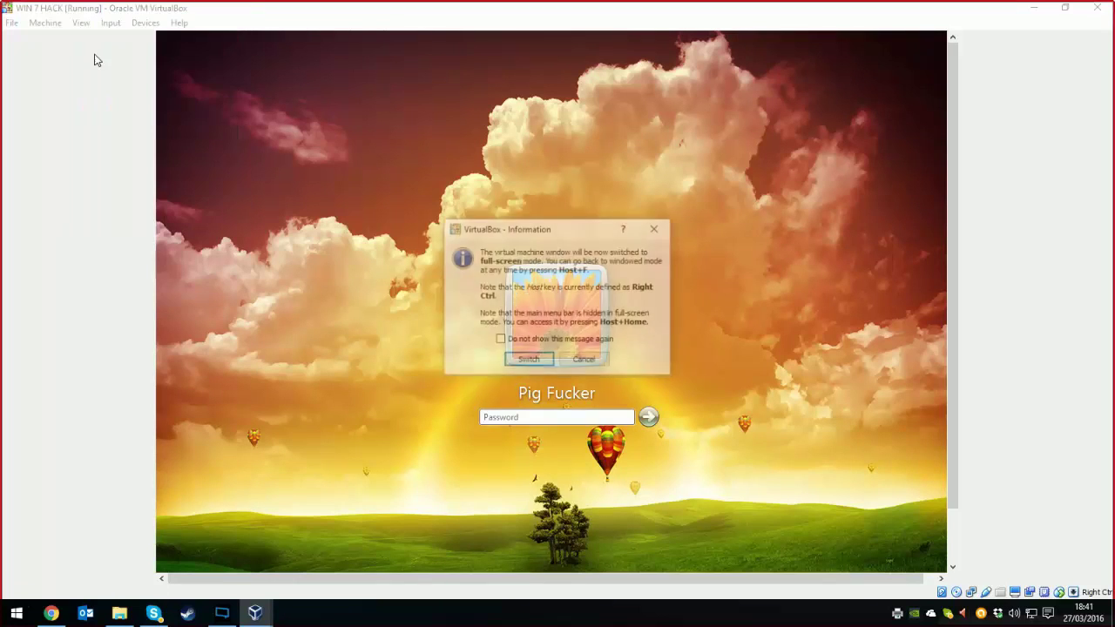
pyautogui.click(542, 357)
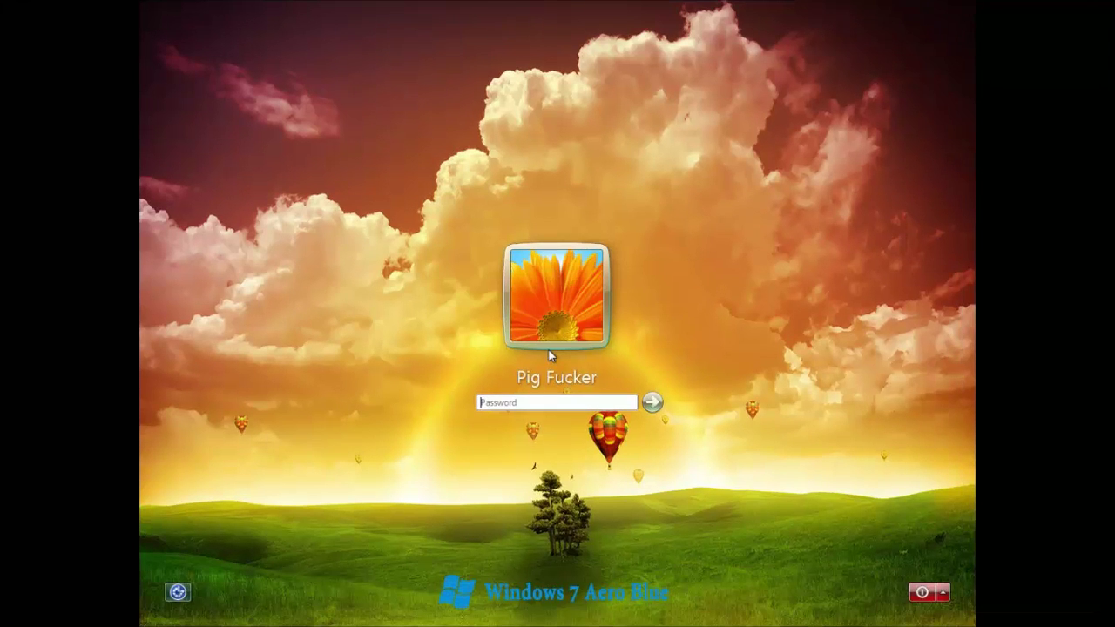
pyautogui.write('password12')
pyautogui.press('Return')
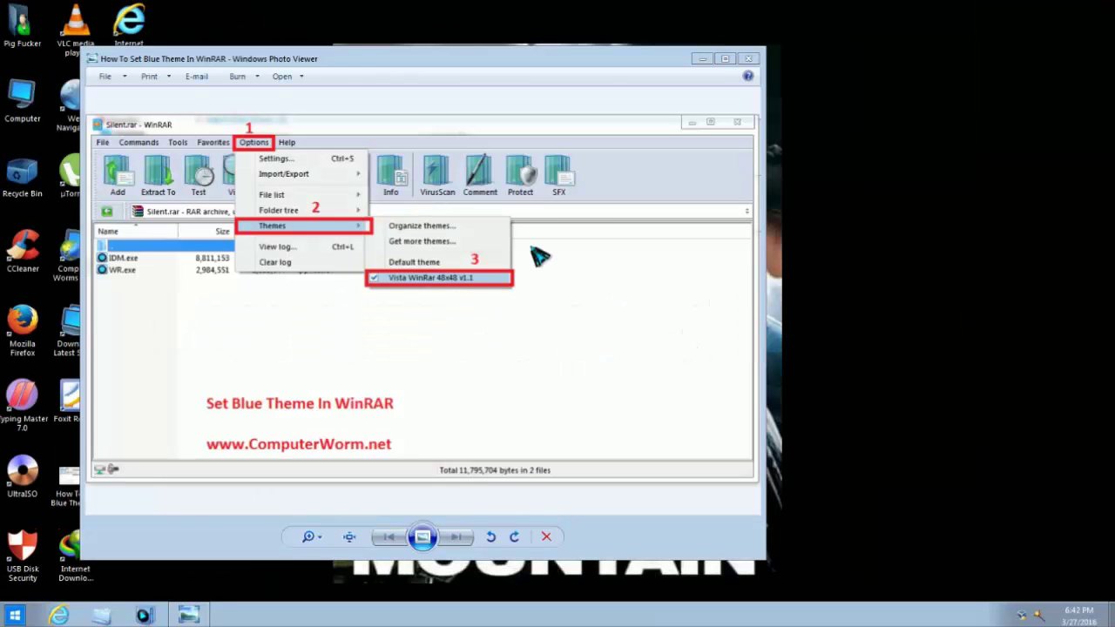
# - Close the theme guide image and check CPU and memory usage in Task Manager's Performance tab
pyautogui.click(748, 58)
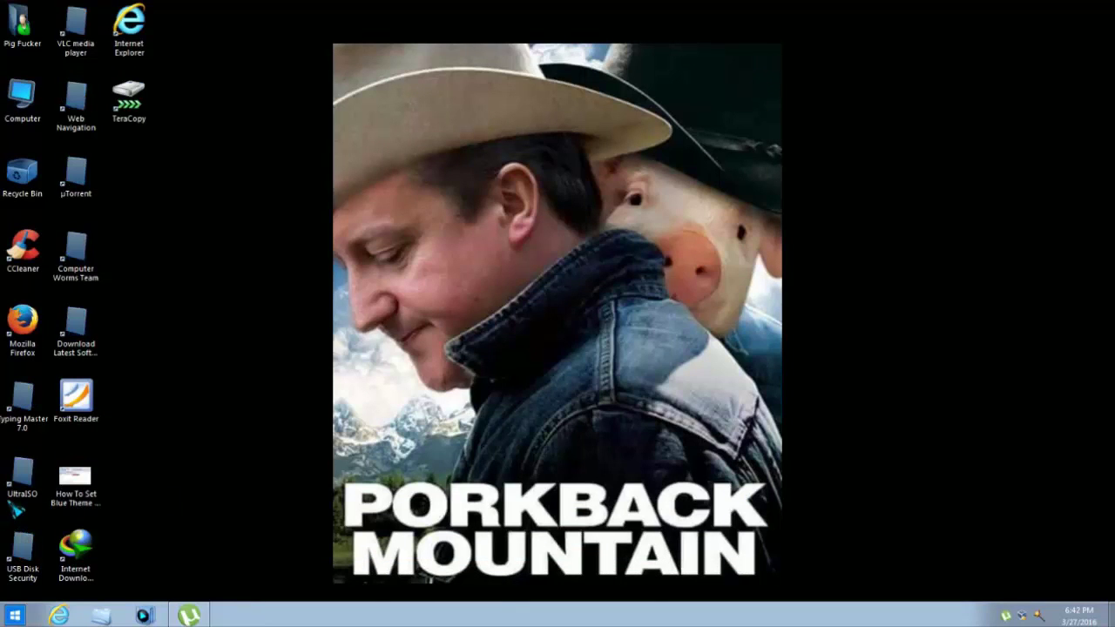
pyautogui.rightClick(497, 620)
pyautogui.click(523, 571)
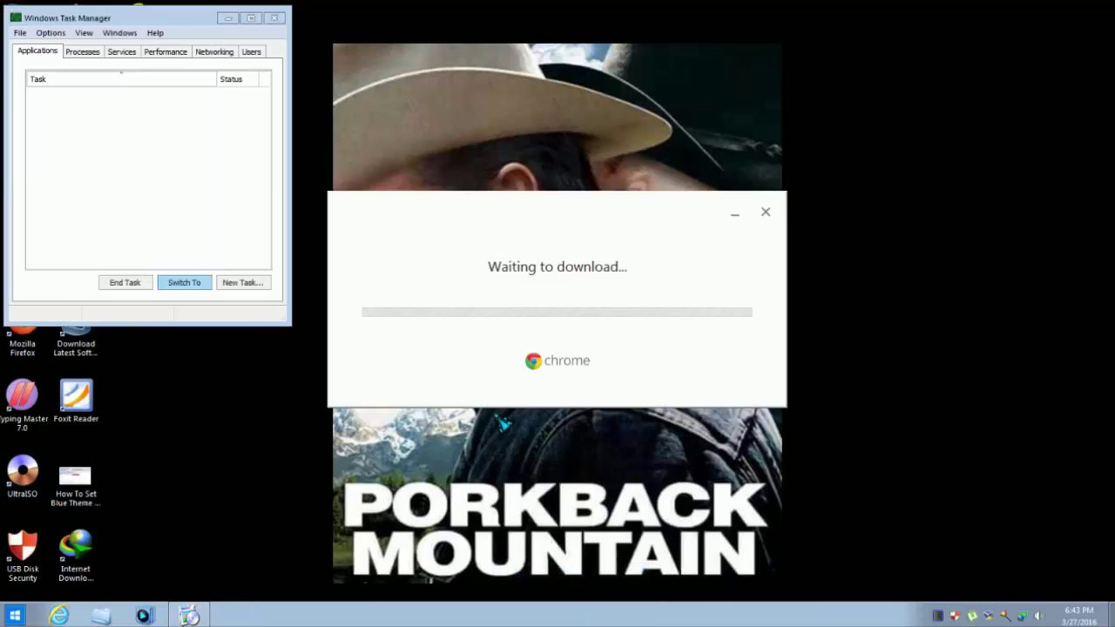
pyautogui.click(170, 52)
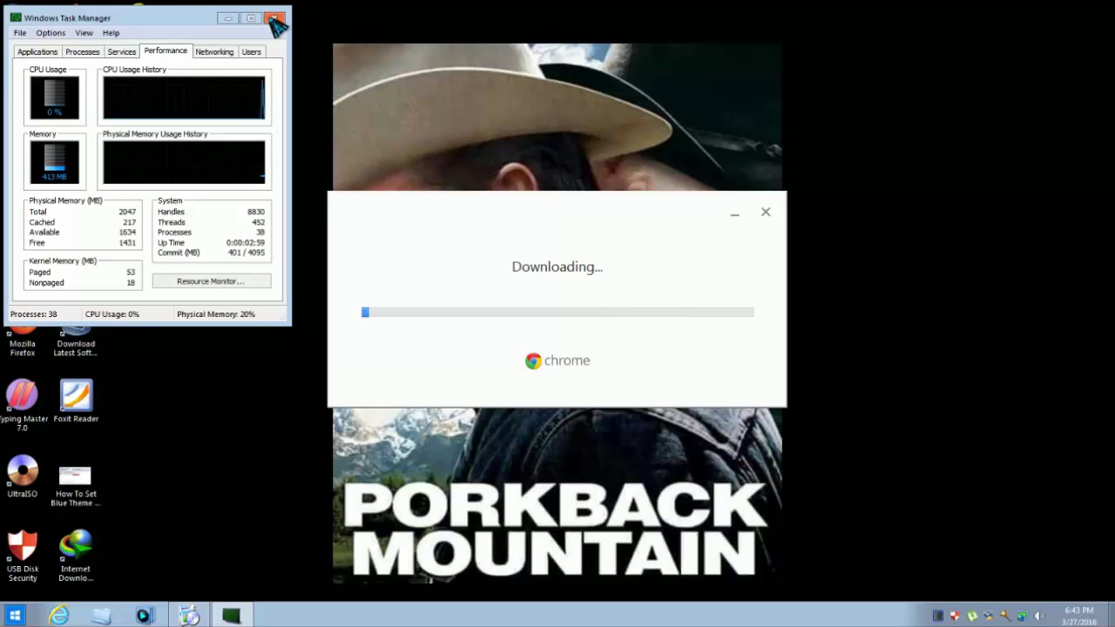
pyautogui.click(273, 18)
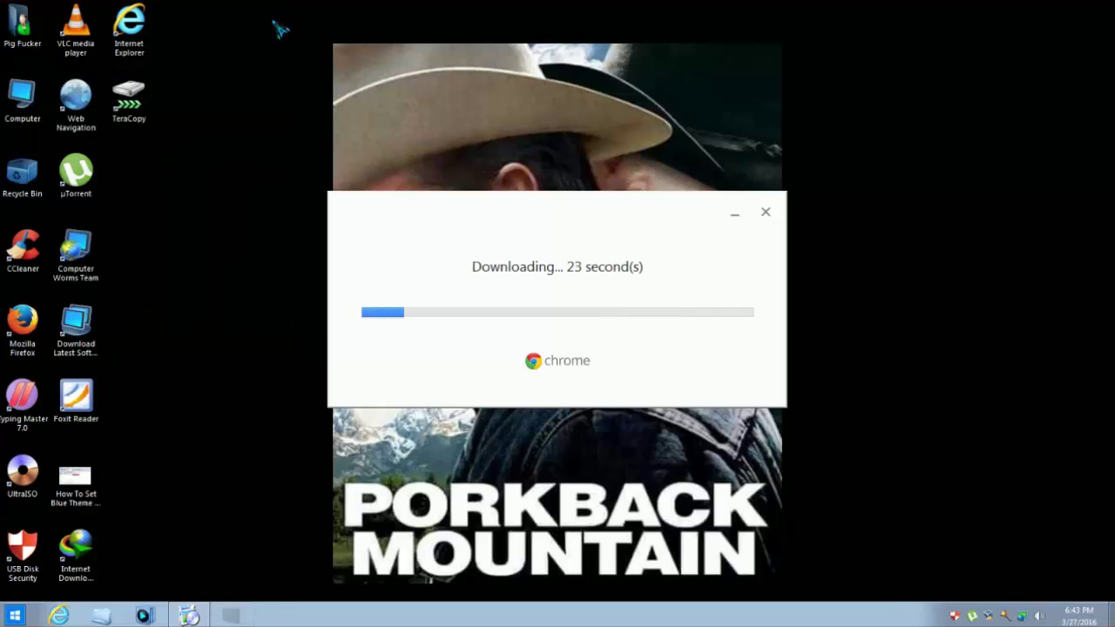
# - Search 'cmd' from the Start menu and launch the command prompt
pyautogui.click(18, 615)
pyautogui.click(17, 616)
pyautogui.click(15, 616)
pyautogui.write('cmd')
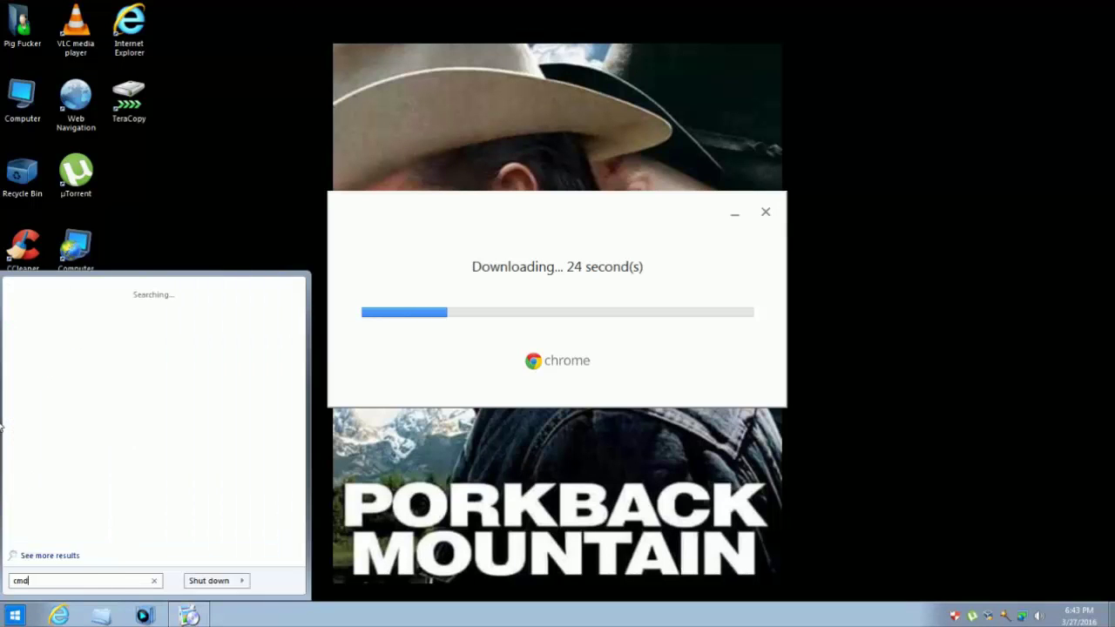
pyautogui.press('Return')
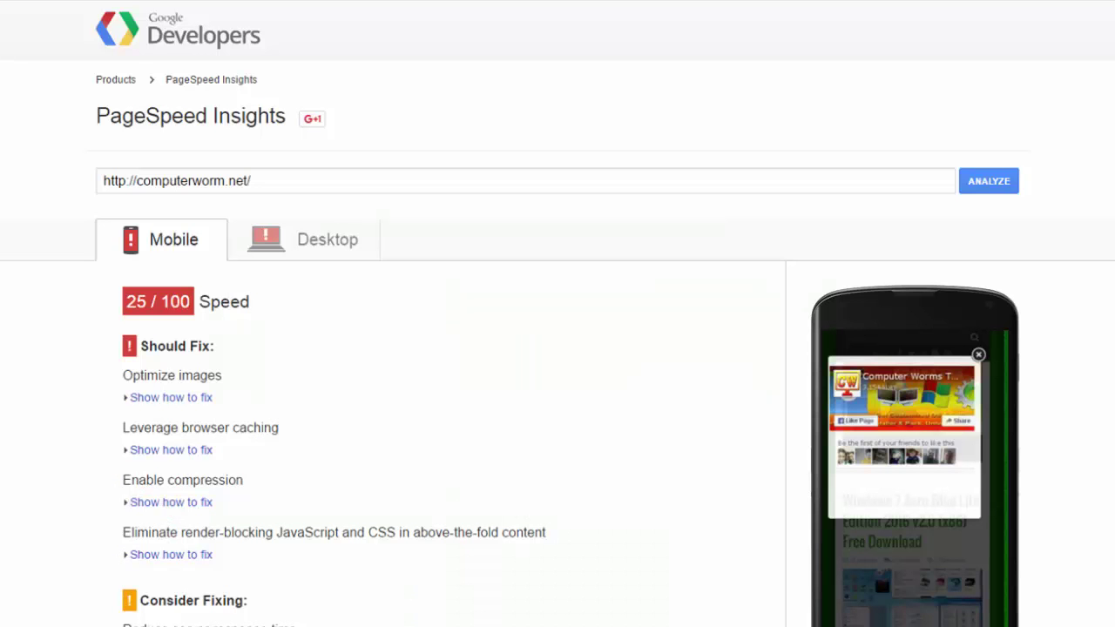
# - Scroll through computerworm.net's PageSpeed results, 25/100 mobile and 29/100 desktop
pyautogui.scroll(-9, 558, 349)
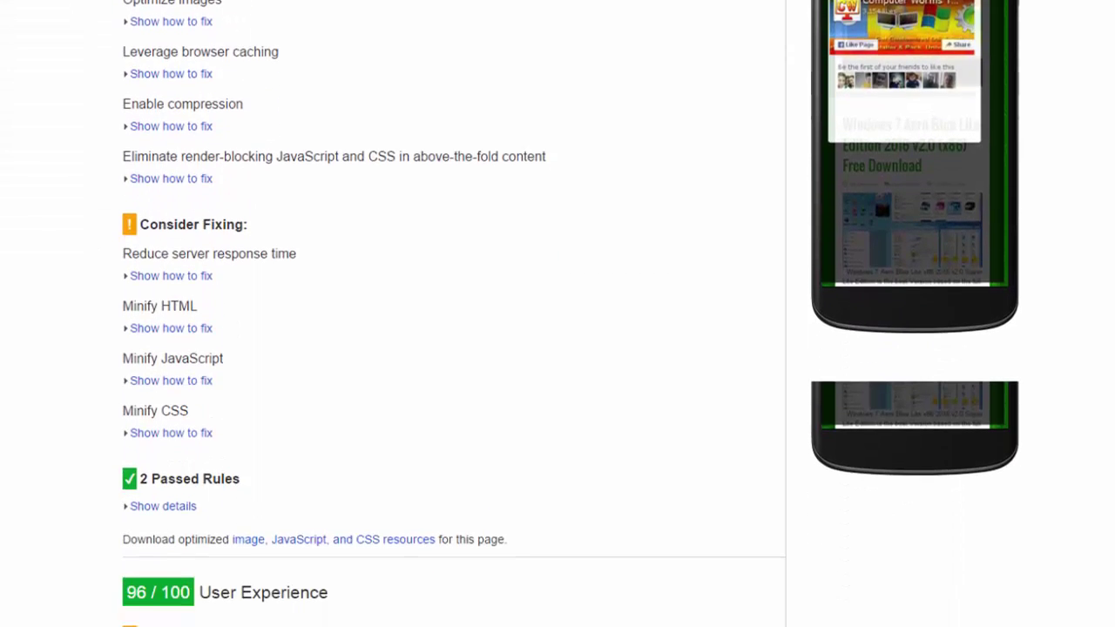
pyautogui.scroll(-4, 557, 313)
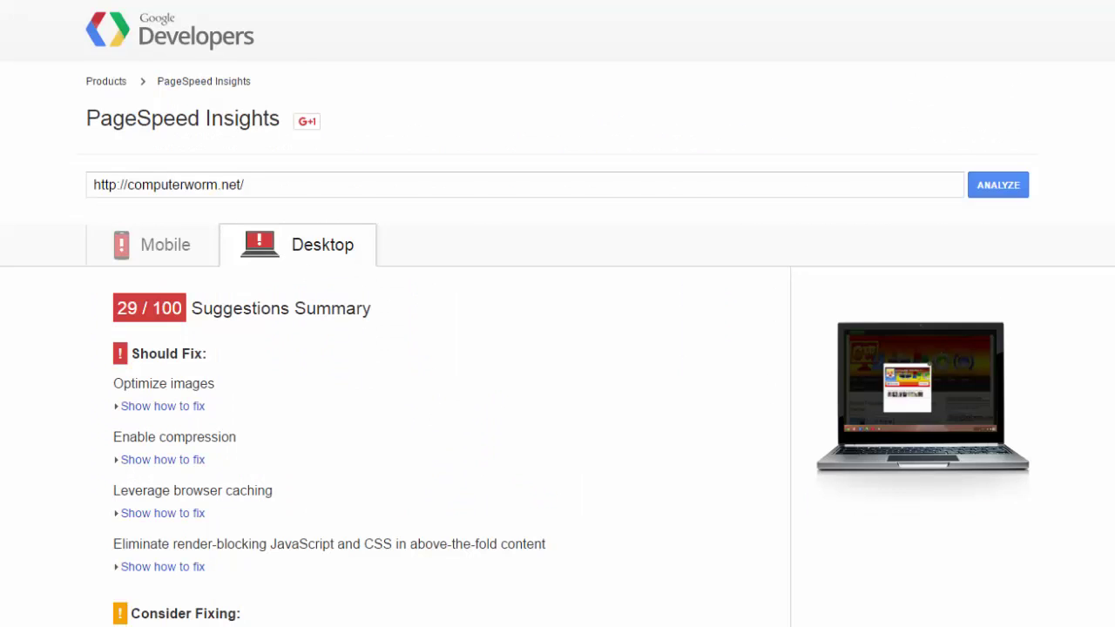
pyautogui.scroll(-5, 557, 314)
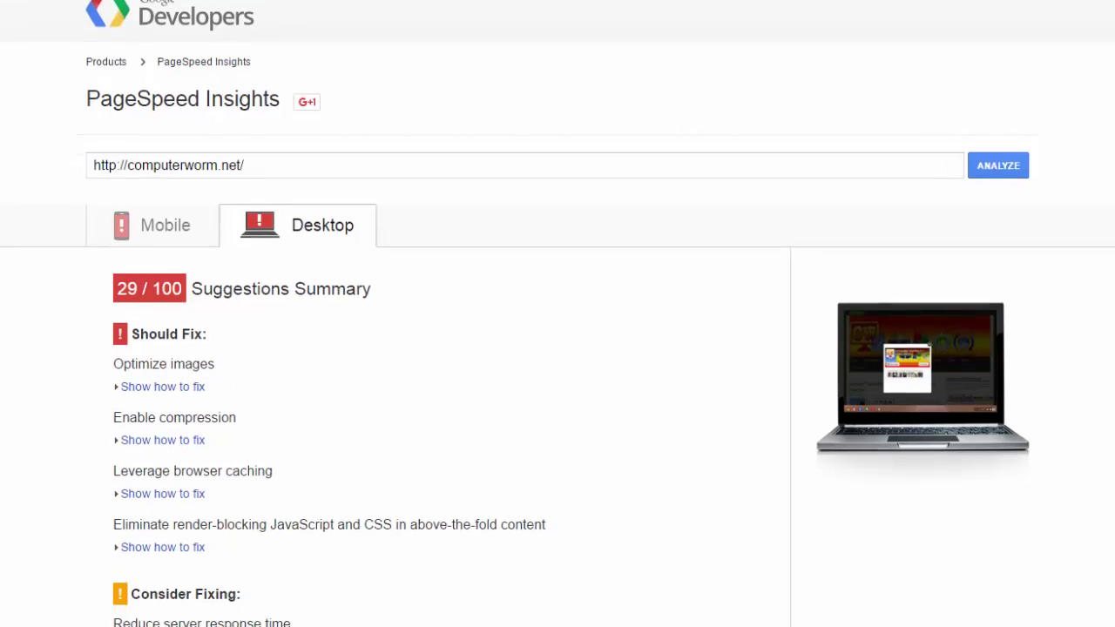
pyautogui.scroll(-3, 558, 314)
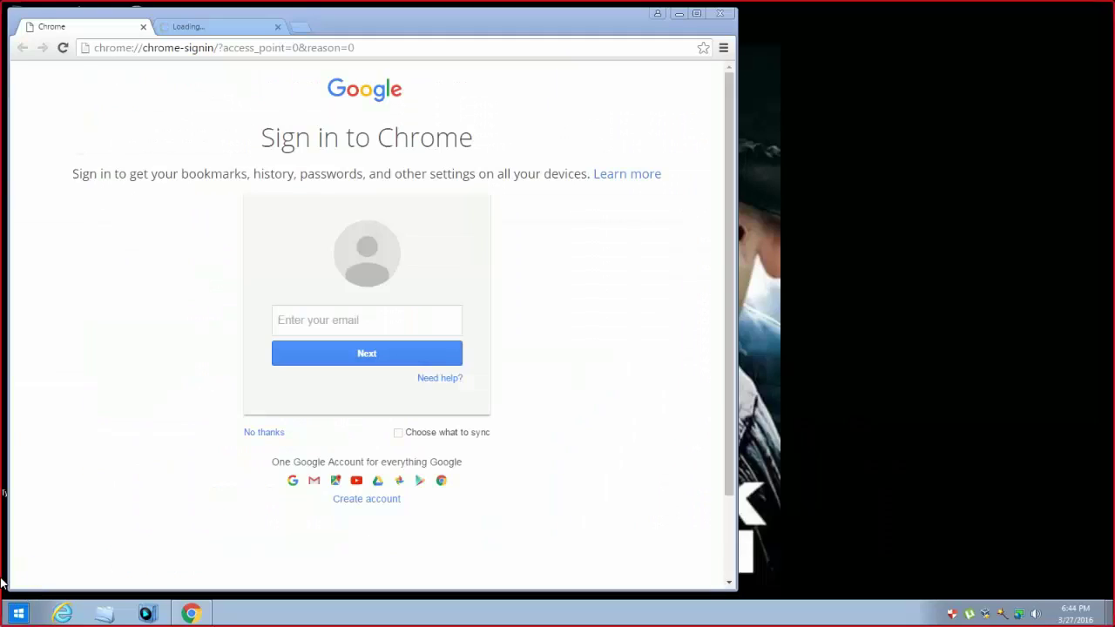
# - Close Chrome's extra loading tab and launch the Web Navigation desktop shortcut to open linkzb.net
pyautogui.click(272, 31)
pyautogui.click(278, 27)
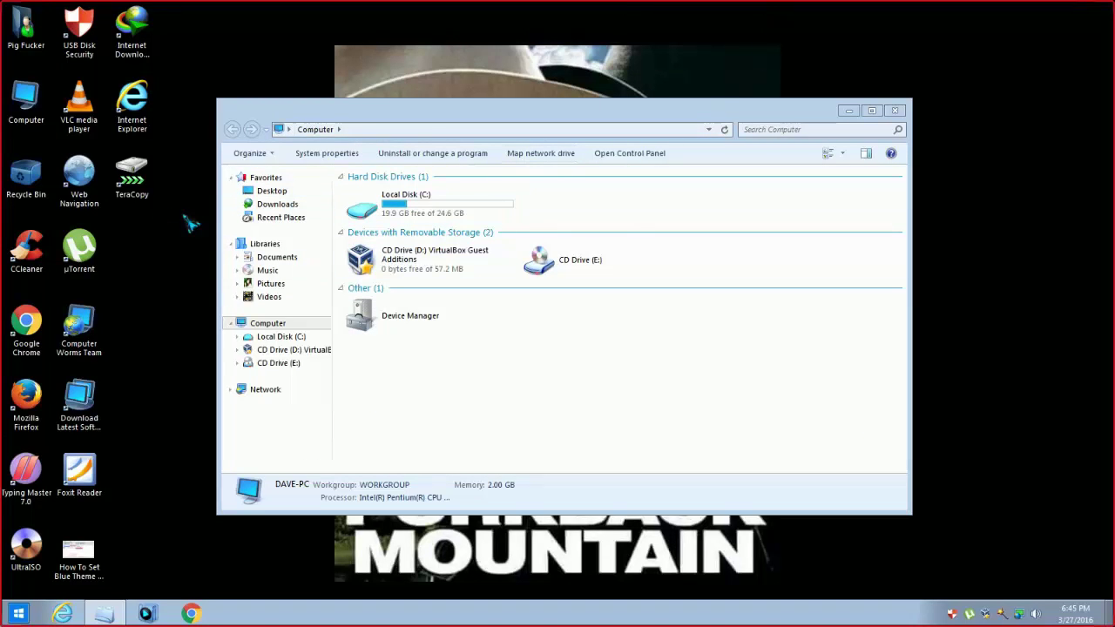
pyautogui.press('super+d')
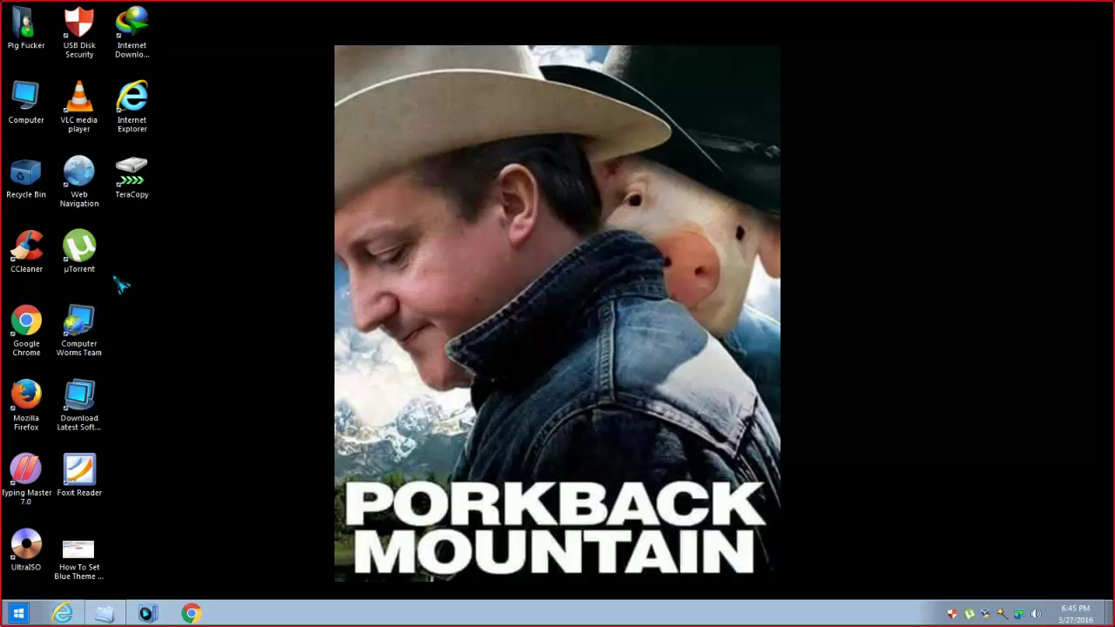
pyautogui.click(94, 194)
pyautogui.doubleClick(96, 192)
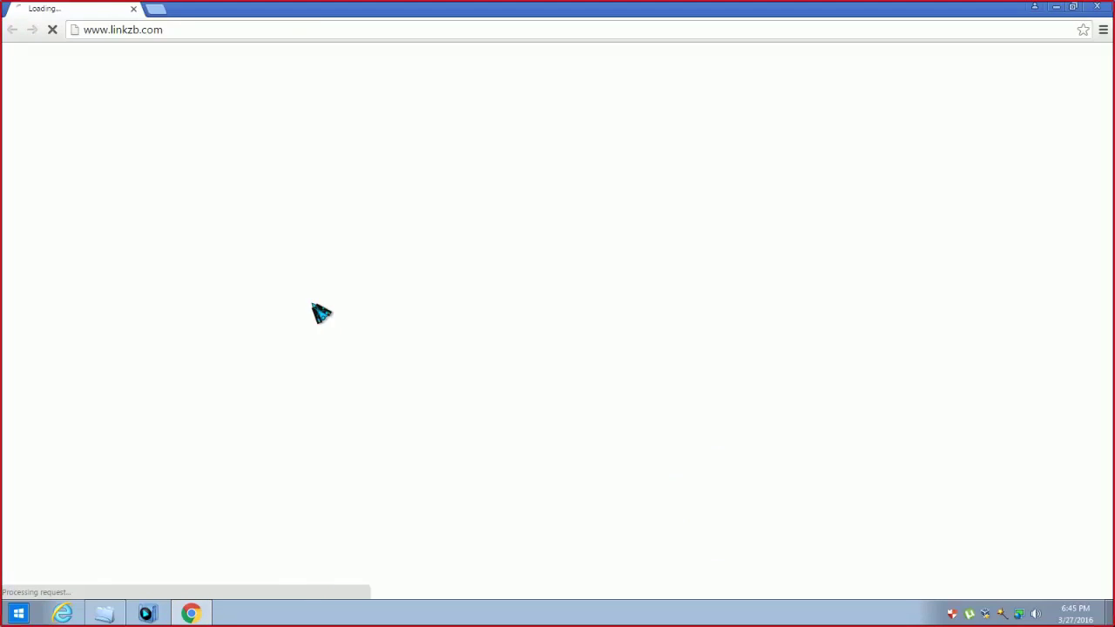
pyautogui.rightClick(314, 305)
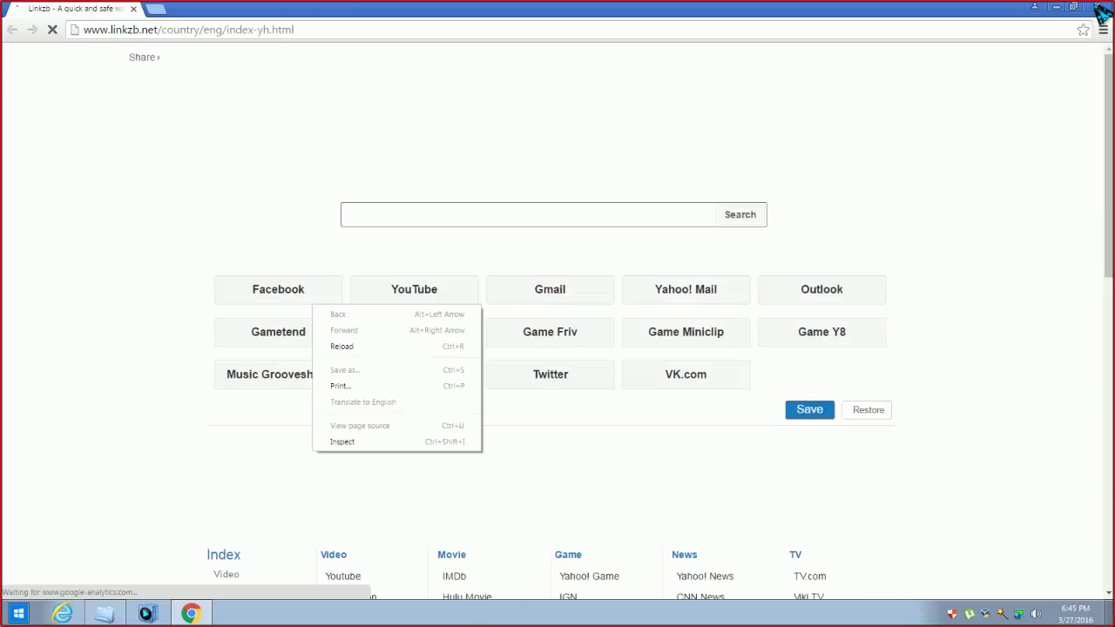
# - Close the Chrome window that shows the Linkzb start page
pyautogui.click(1097, 7)
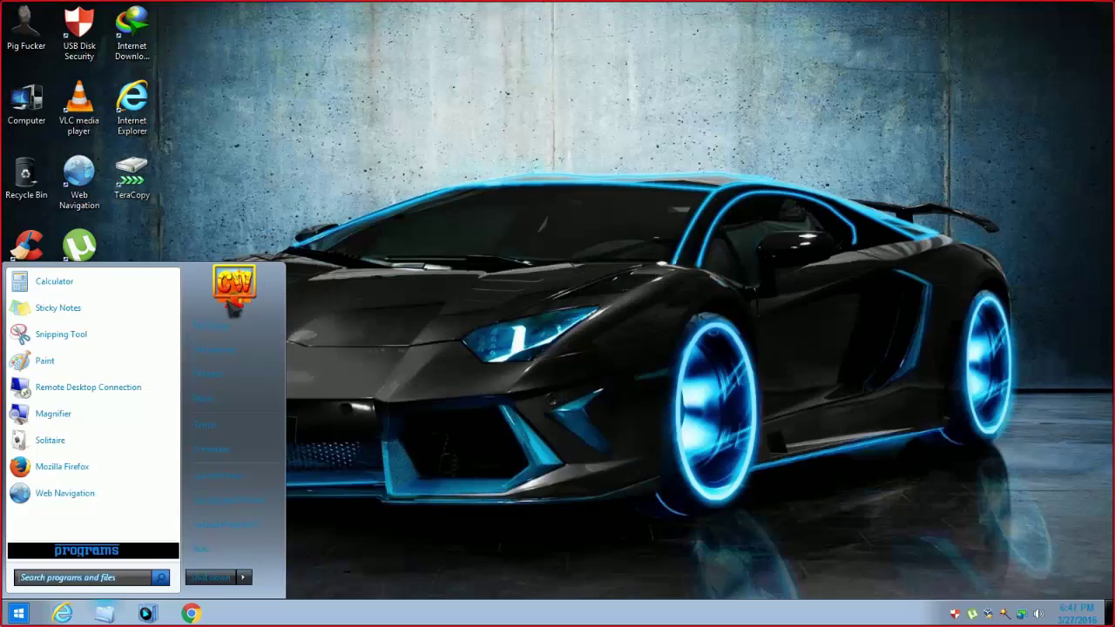
# - Dismiss the Start menu and apply the Aero Blue Love theme from Personalization
pyautogui.click(353, 342)
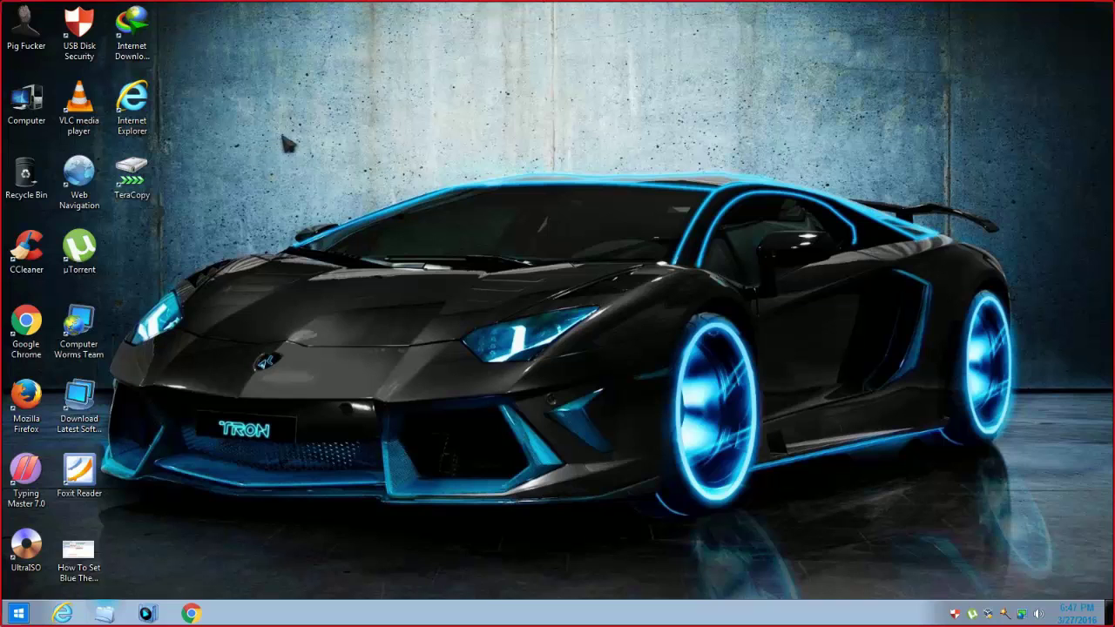
pyautogui.rightClick(415, 364)
pyautogui.click(449, 574)
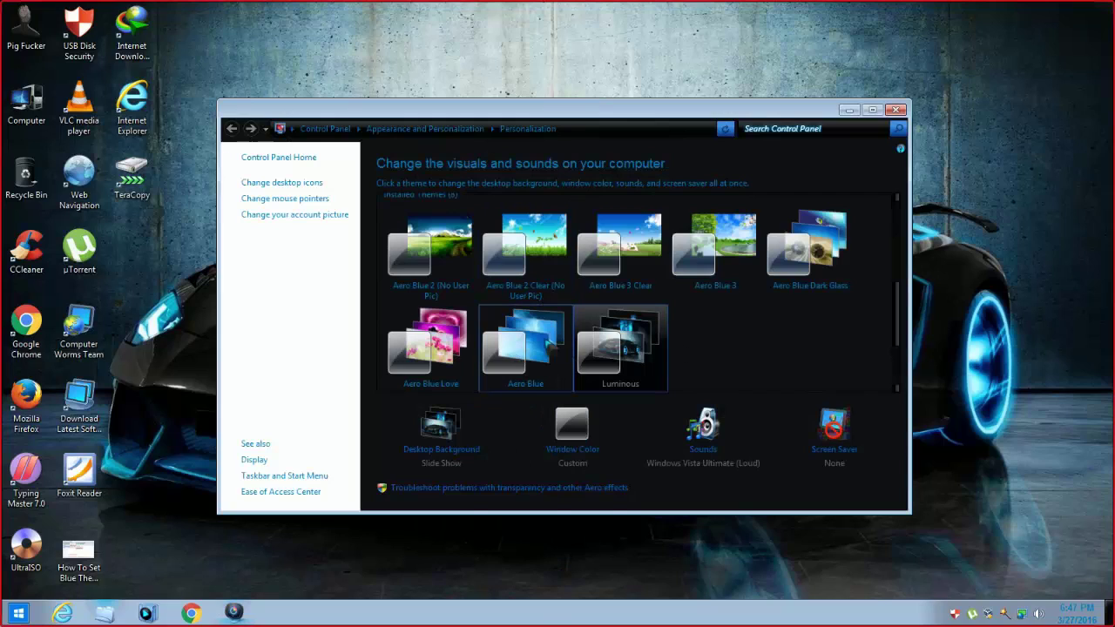
pyautogui.click(470, 345)
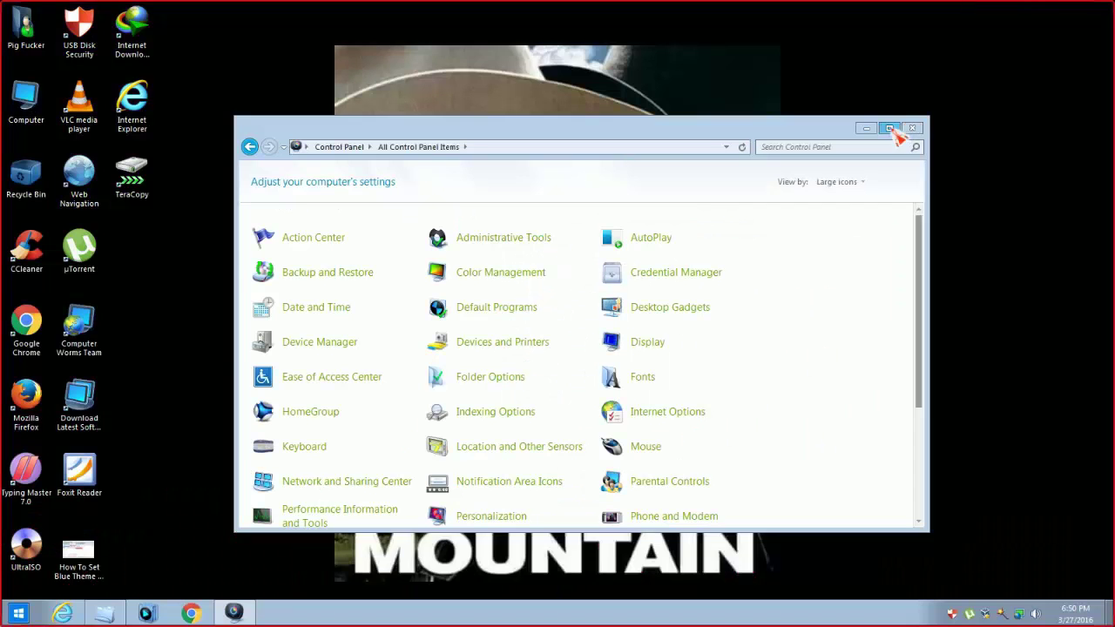
# - View All Control Panel Items as large icons, then close the Control Panel window
pyautogui.click(898, 113)
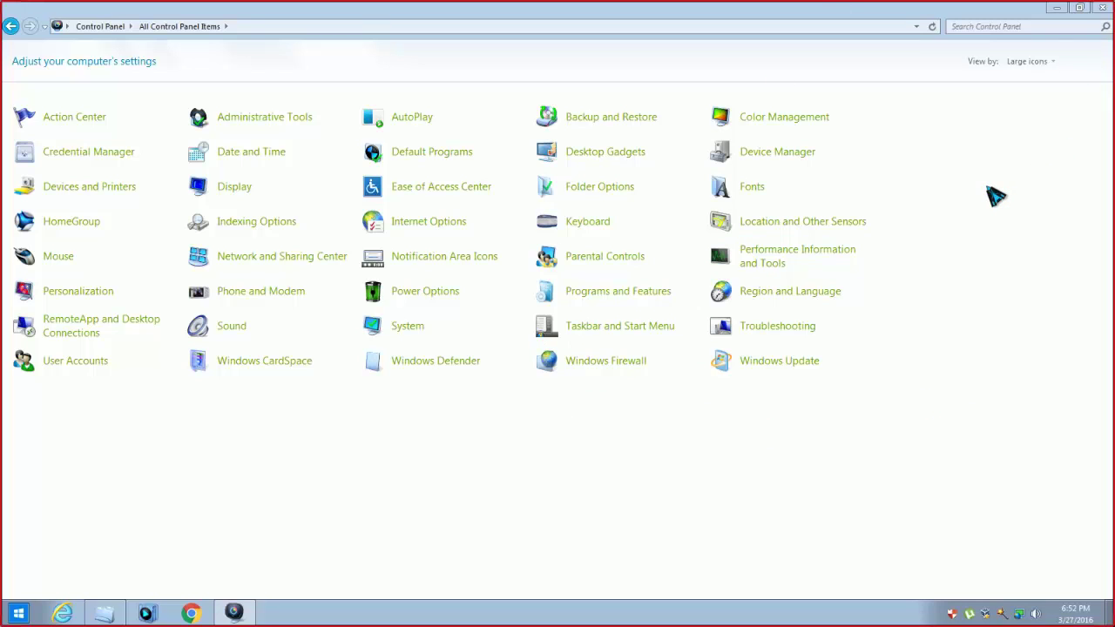
pyautogui.click(1103, 8)
# - Scroll through the Start menu's All Programs list, then return to the desktop
pyautogui.click(17, 614)
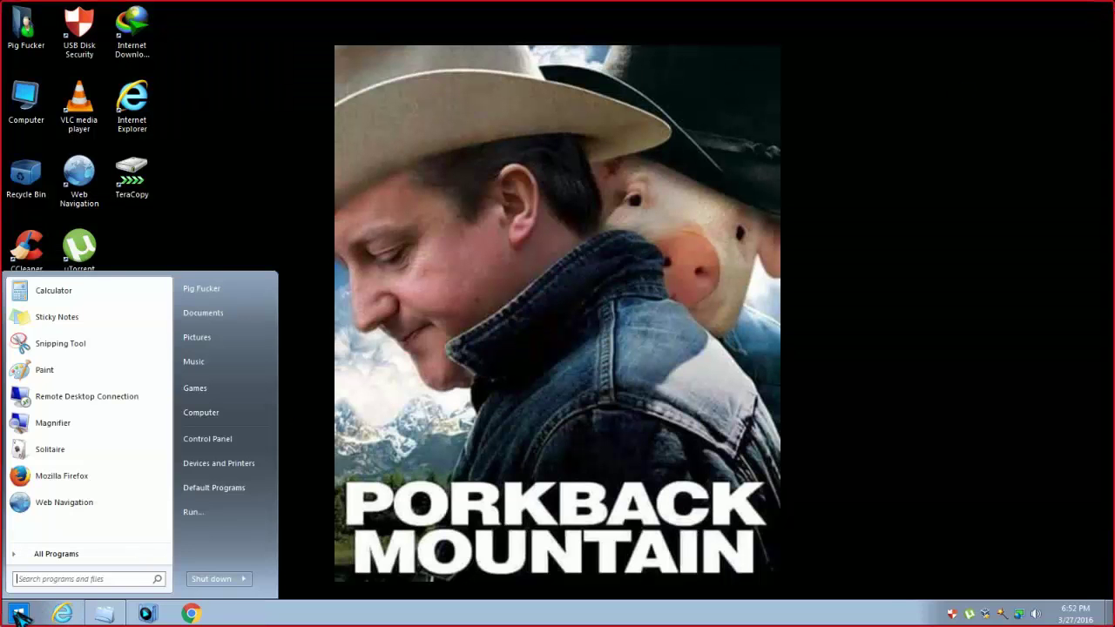
pyautogui.click(18, 614)
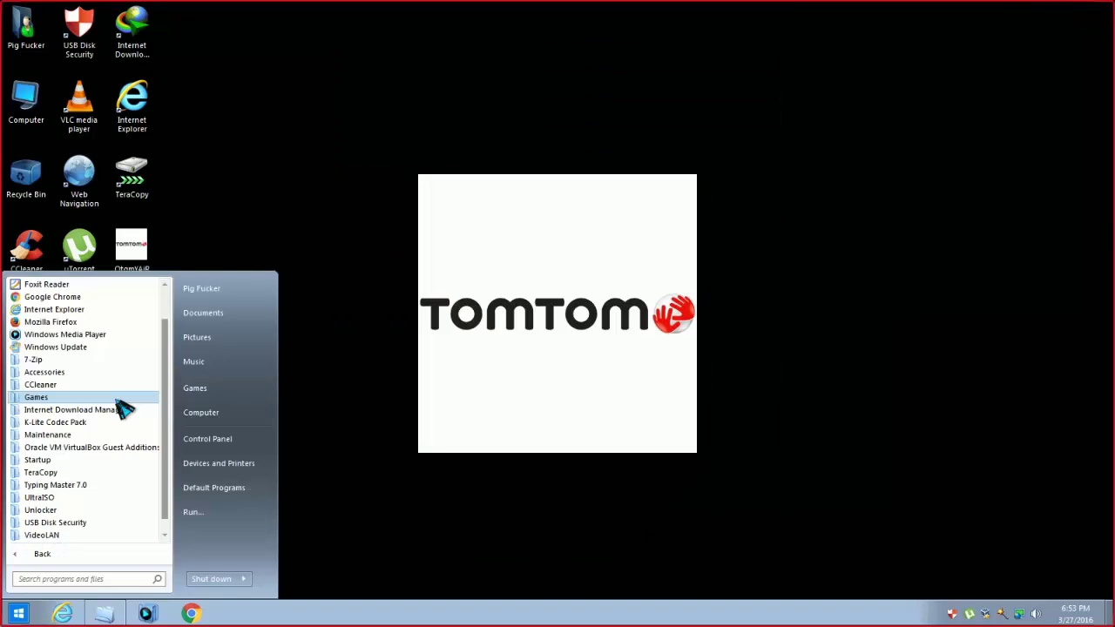
pyautogui.scroll(-1, 120, 436)
pyautogui.click(288, 247)
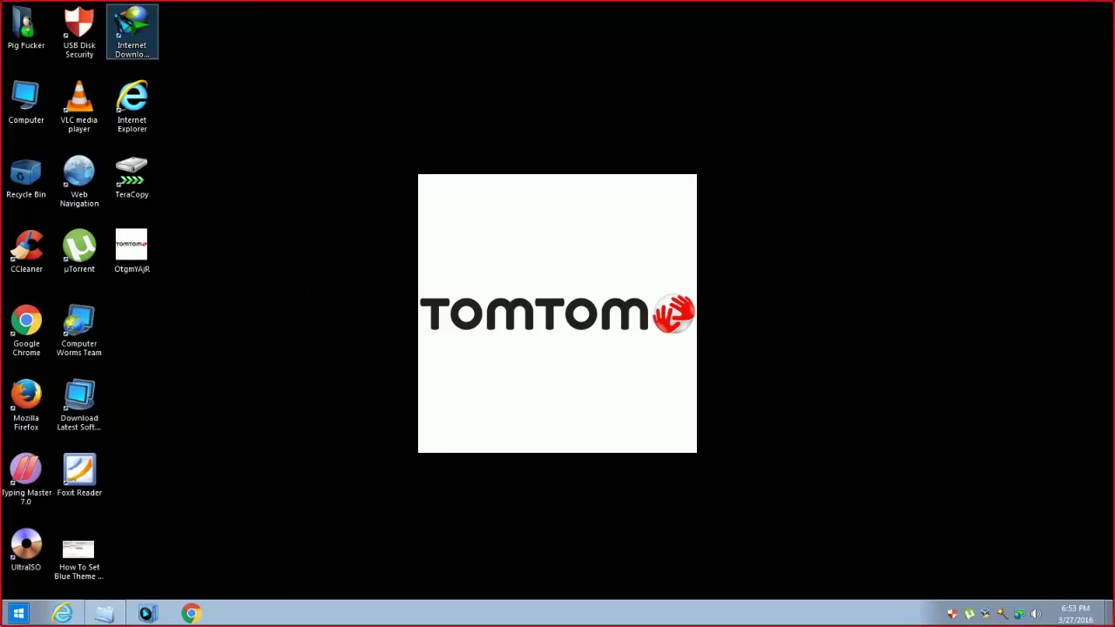
# - Launch USB Disk Security and view USB Shield, USB Scan, Safe Sites, then Protection Status
pyautogui.doubleClick(78, 39)
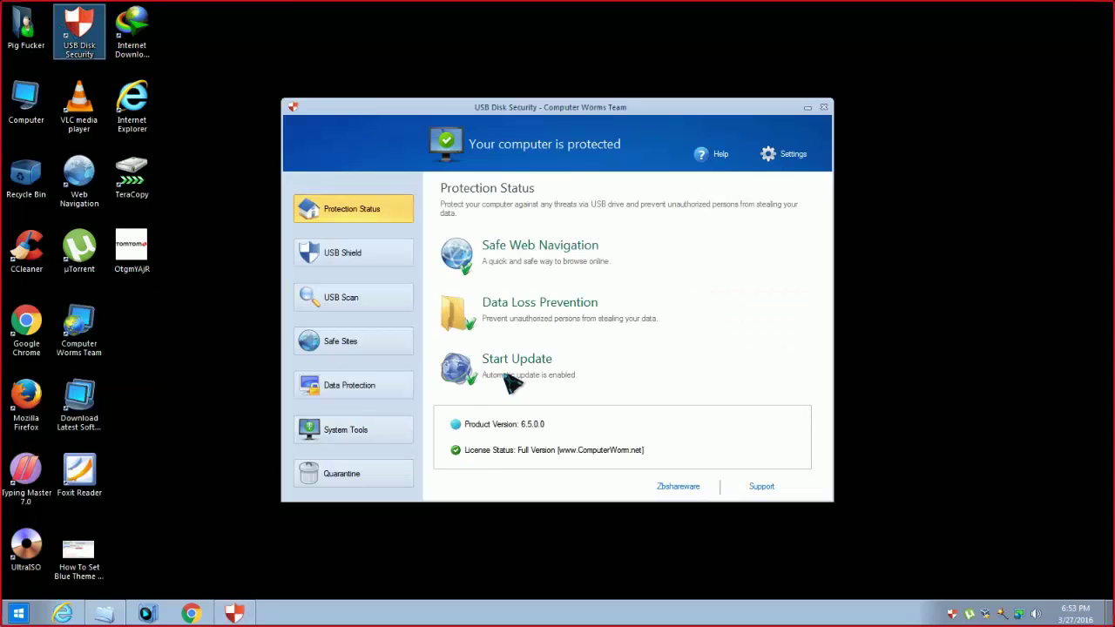
pyautogui.click(373, 253)
pyautogui.click(371, 297)
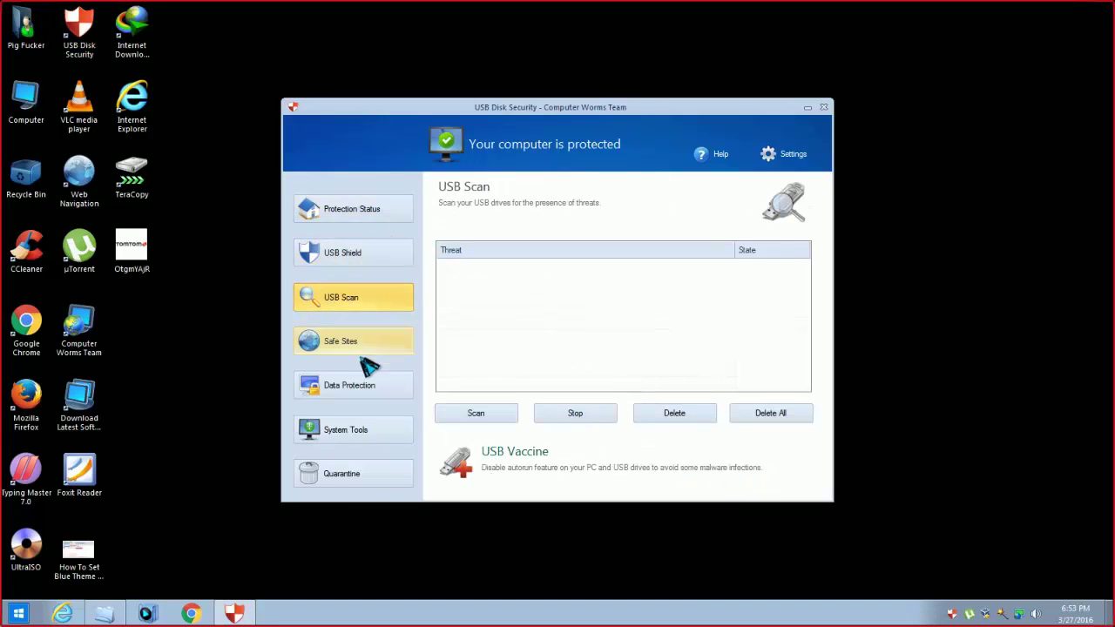
pyautogui.click(359, 349)
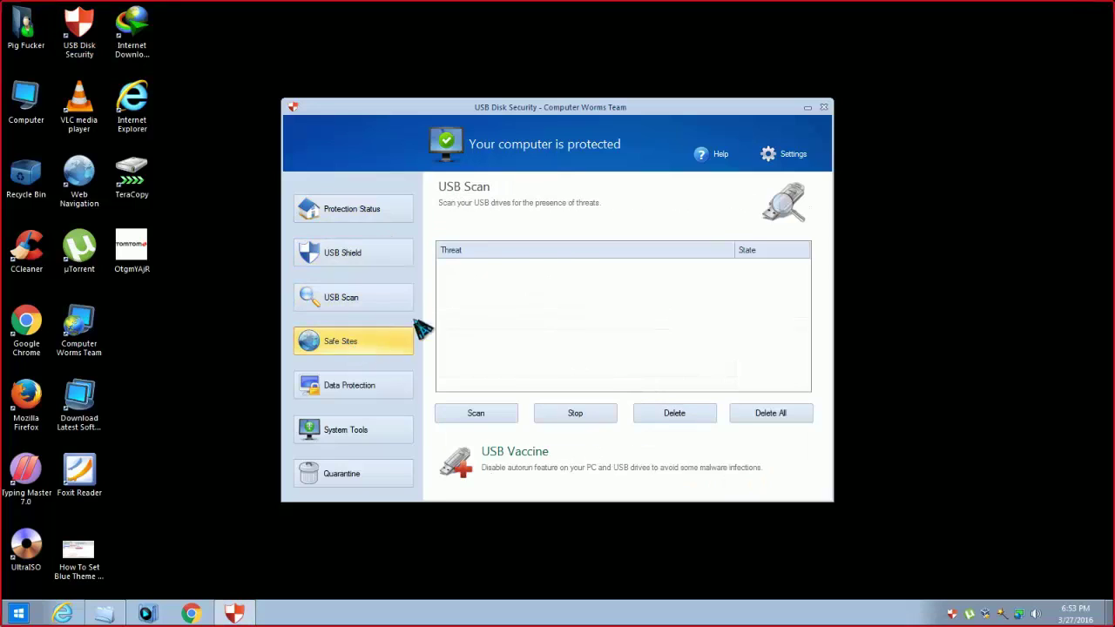
pyautogui.click(366, 213)
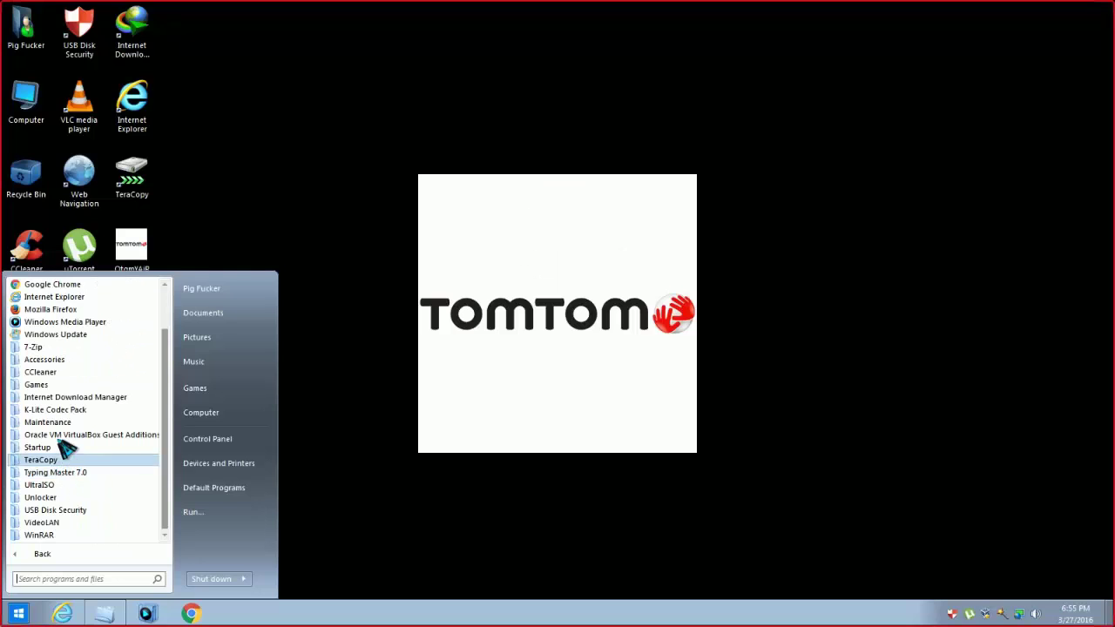
# - Expand the TeraCopy folder in the All Programs list
pyautogui.click(54, 458)
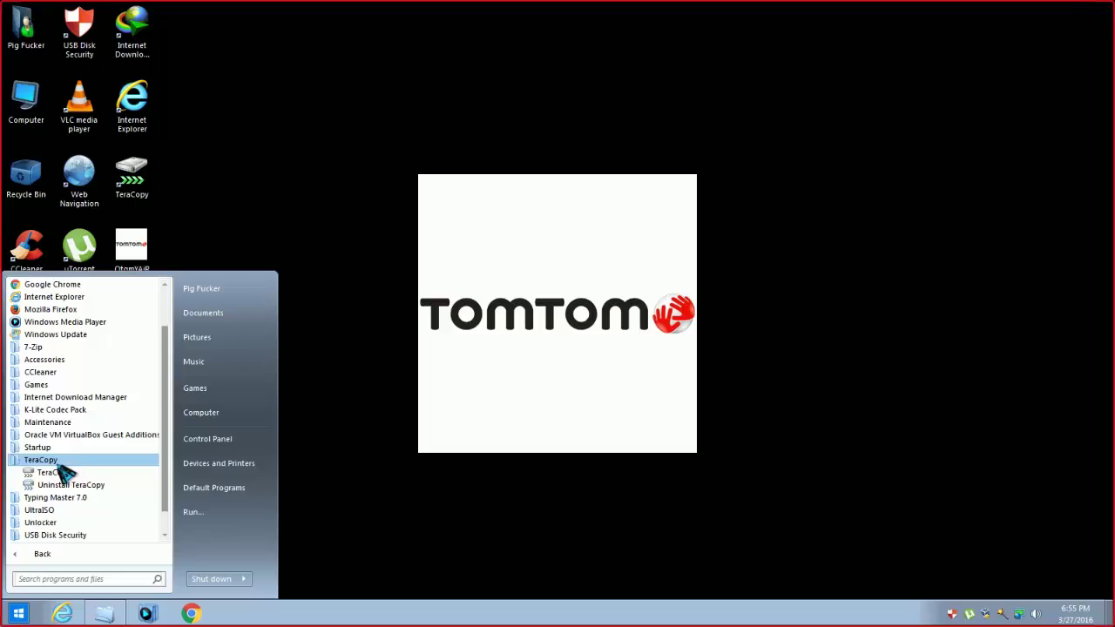
# - Collapse the TeraCopy folder, then zoom the cornfield photo in and out, ending fit-to-window
pyautogui.click(54, 462)
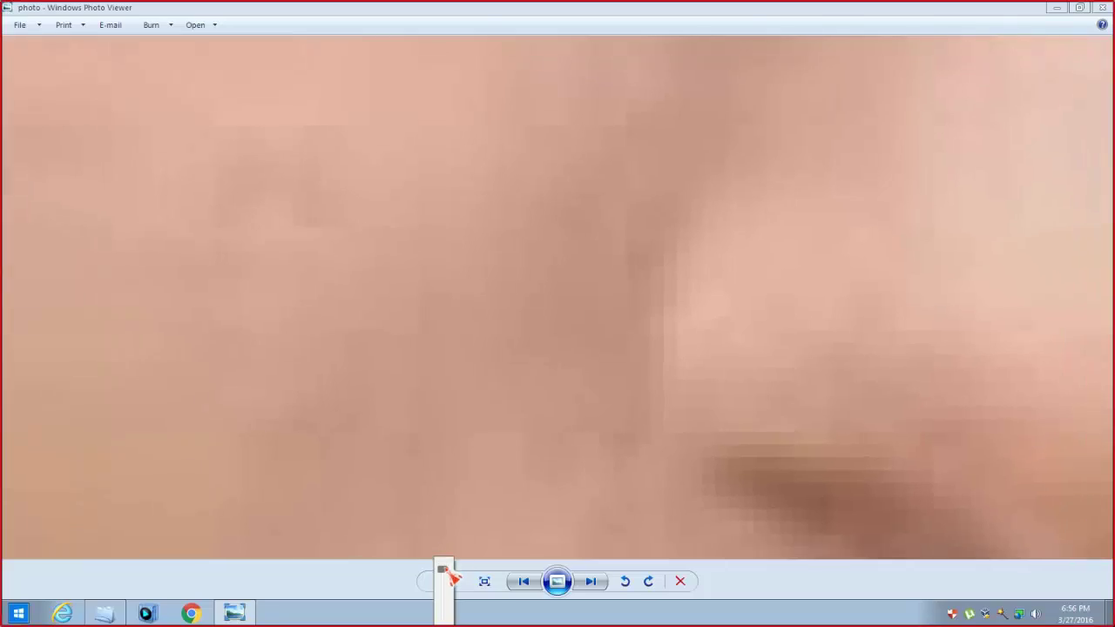
pyautogui.moveTo(446, 572); pyautogui.dragTo(443, 576)
pyautogui.scroll(-3, 446, 585)
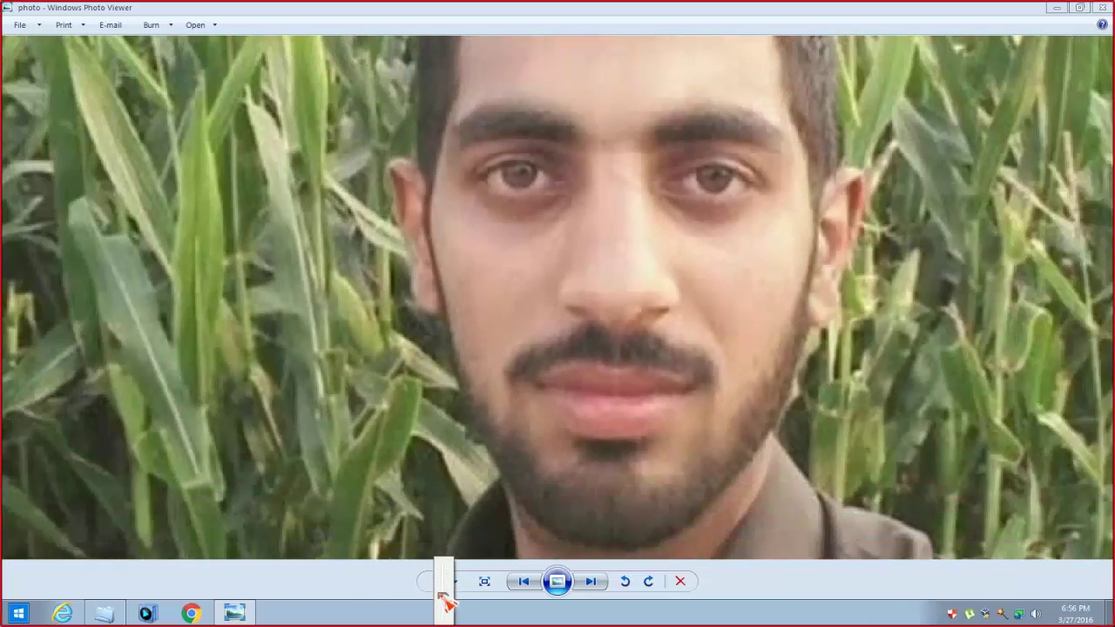
pyautogui.scroll(-3, 445, 599)
pyautogui.scroll(1, 444, 599)
pyautogui.scroll(-1, 451, 600)
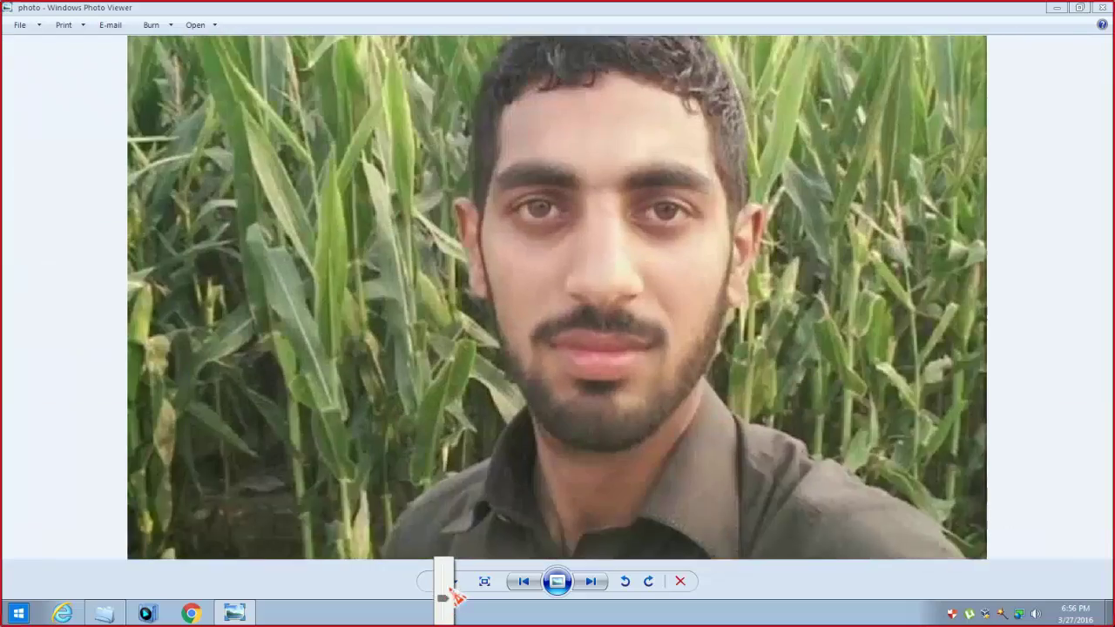
pyautogui.scroll(3, 455, 601)
pyautogui.moveTo(454, 599); pyautogui.dragTo(449, 599)
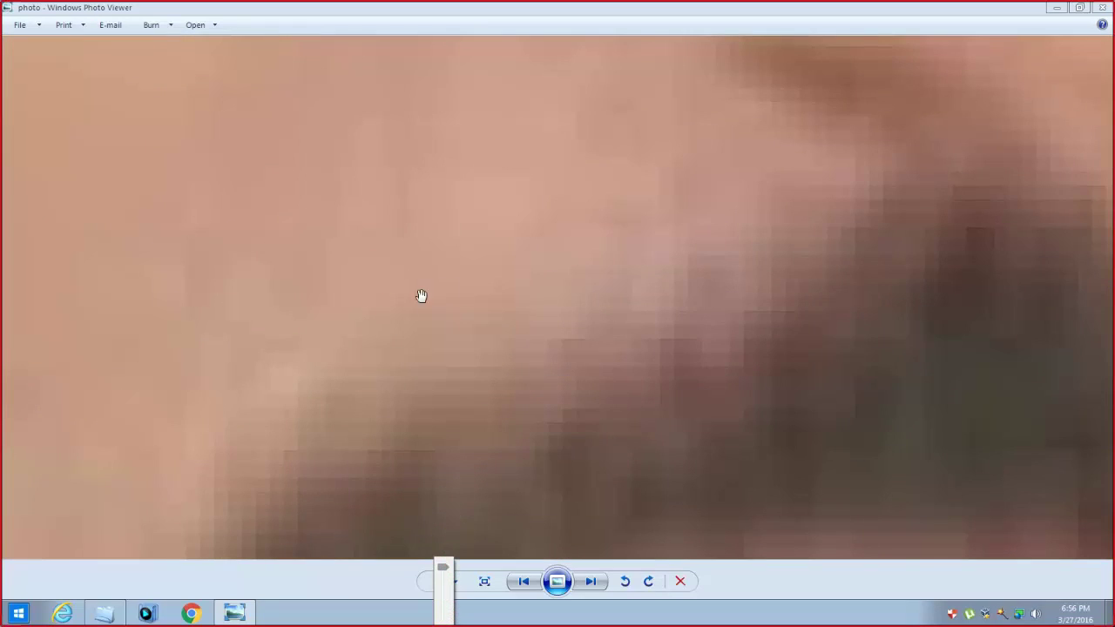
# - Pan the magnified photo across the leaves, face and moustache, zooming in and out
pyautogui.moveTo(421, 297); pyautogui.dragTo(227, 248)
pyautogui.moveTo(872, 155); pyautogui.dragTo(418, 182)
pyautogui.moveTo(900, 260); pyautogui.dragTo(533, 160)
pyautogui.scroll(-6, 533, 160)
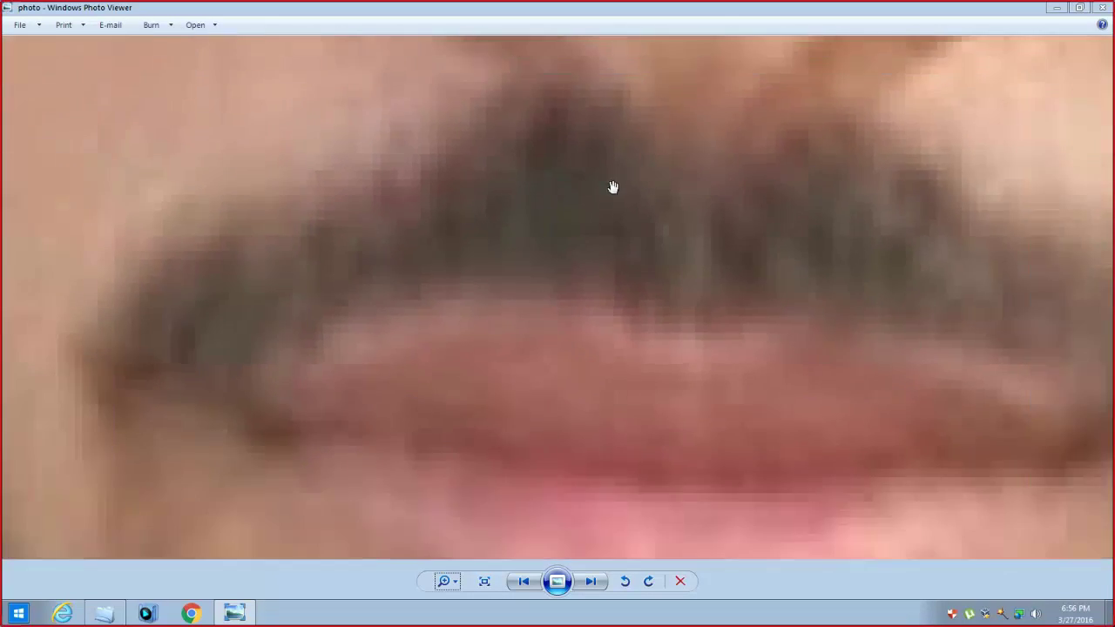
pyautogui.scroll(-3, 689, 209)
pyautogui.scroll(6, 650, 247)
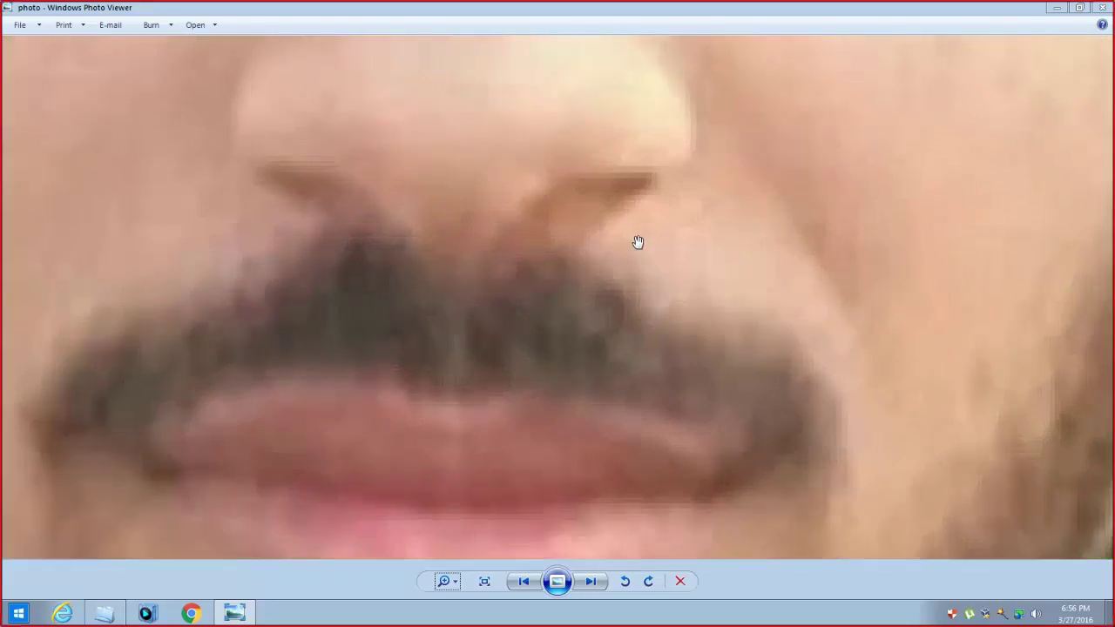
pyautogui.scroll(-4, 615, 231)
pyautogui.scroll(-2, 593, 233)
pyautogui.scroll(4, 590, 232)
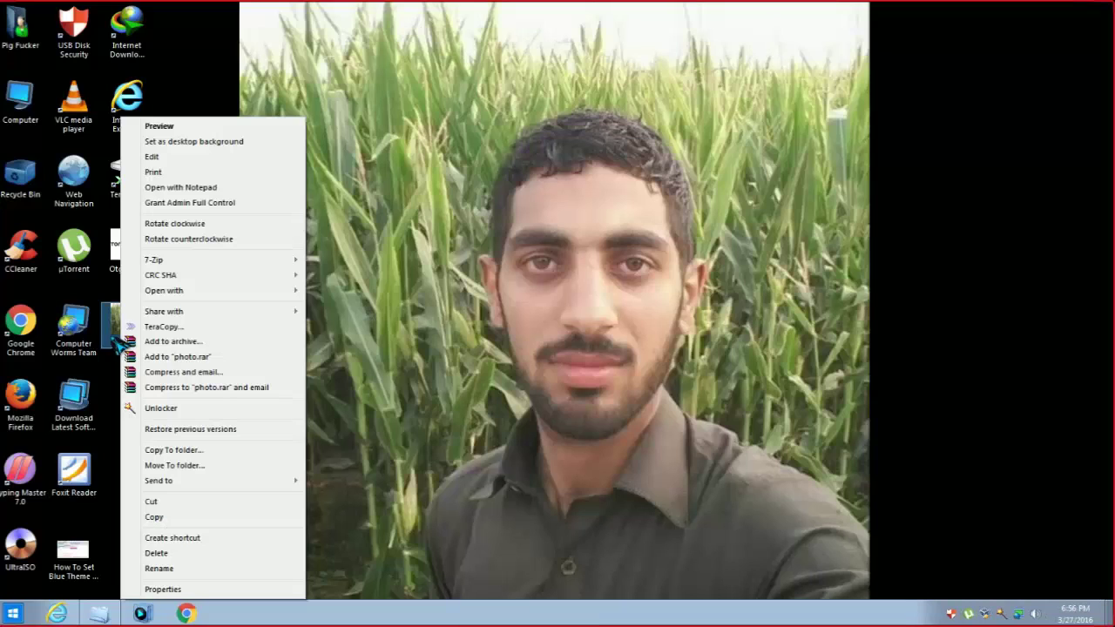
# - Open the photo in Paint and maximize the Paint window
pyautogui.moveTo(197, 296)
pyautogui.click(331, 291)
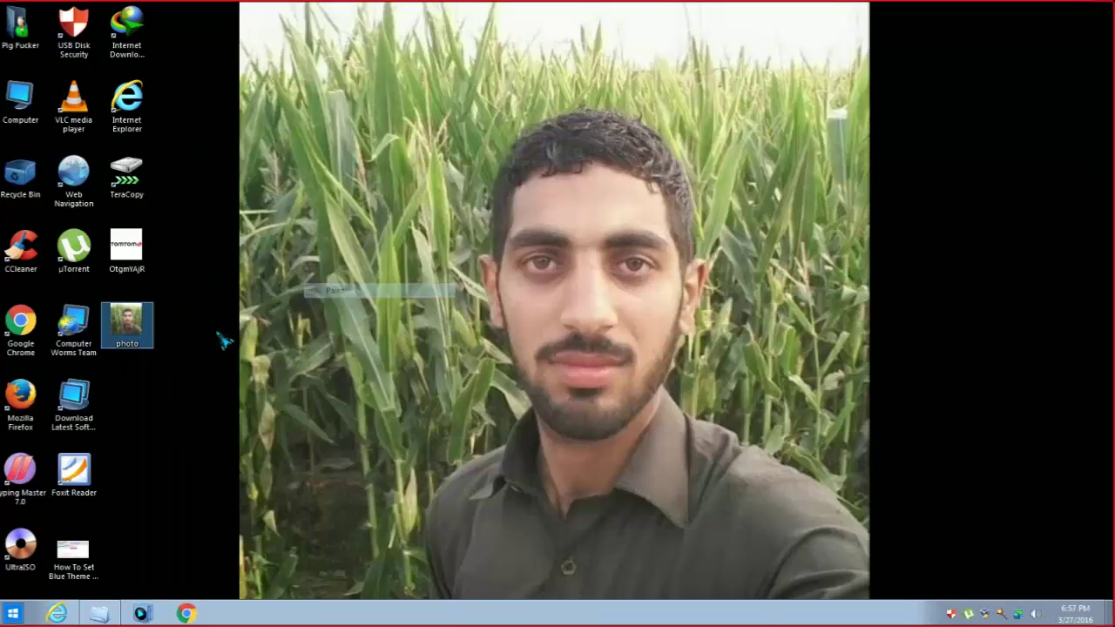
pyautogui.click(961, 75)
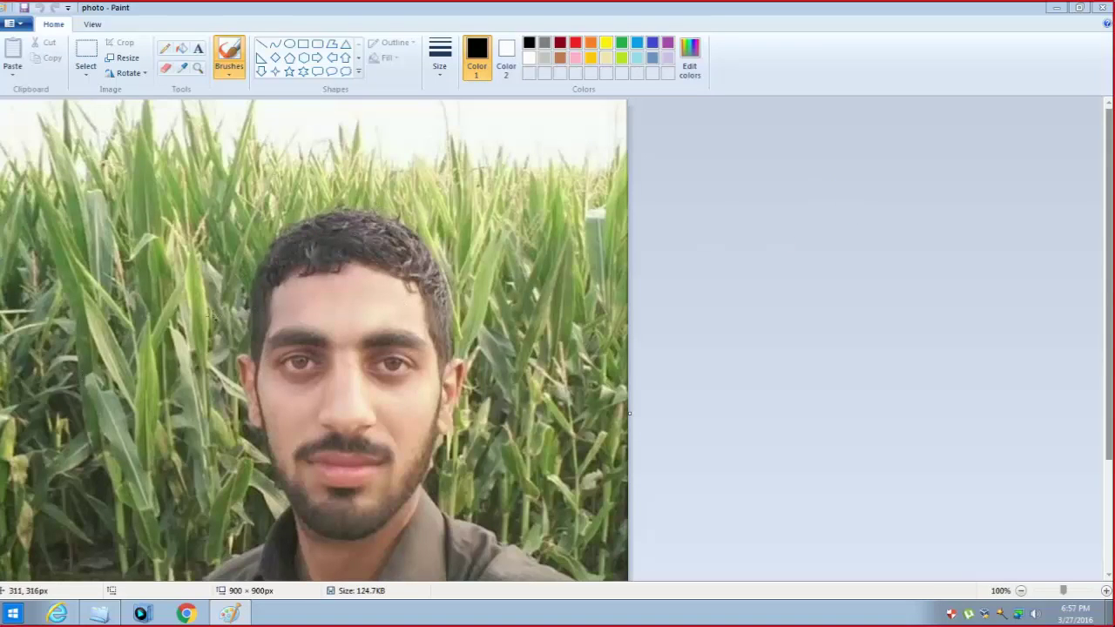
pyautogui.scroll(-3, 489, 132)
pyautogui.scroll(3, 911, 167)
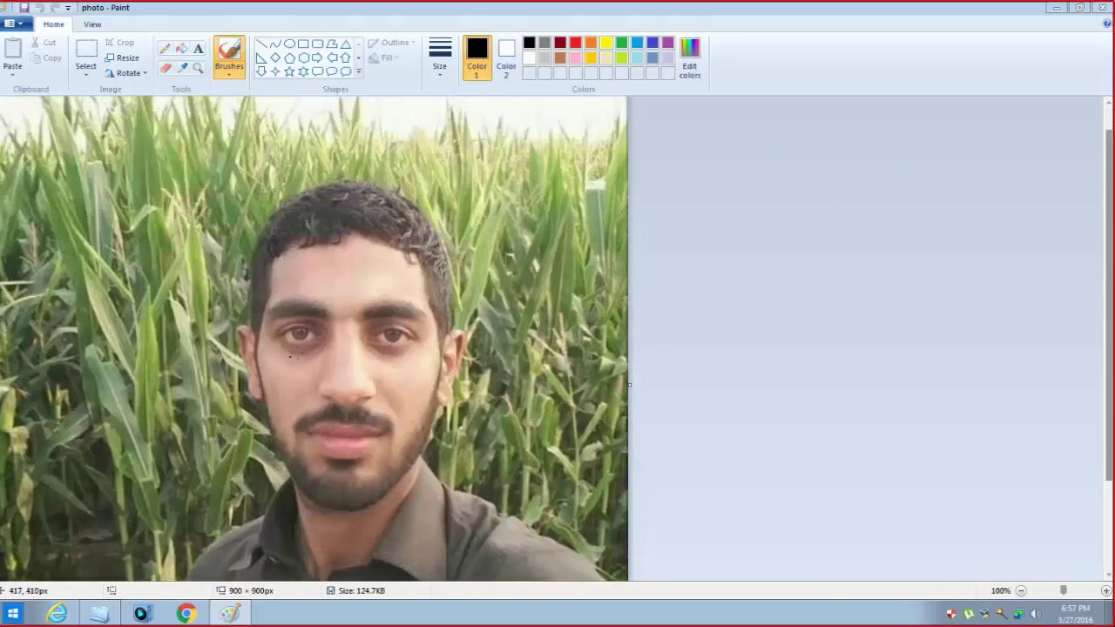
pyautogui.scroll(-3, 372, 435)
pyautogui.scroll(3, 719, 212)
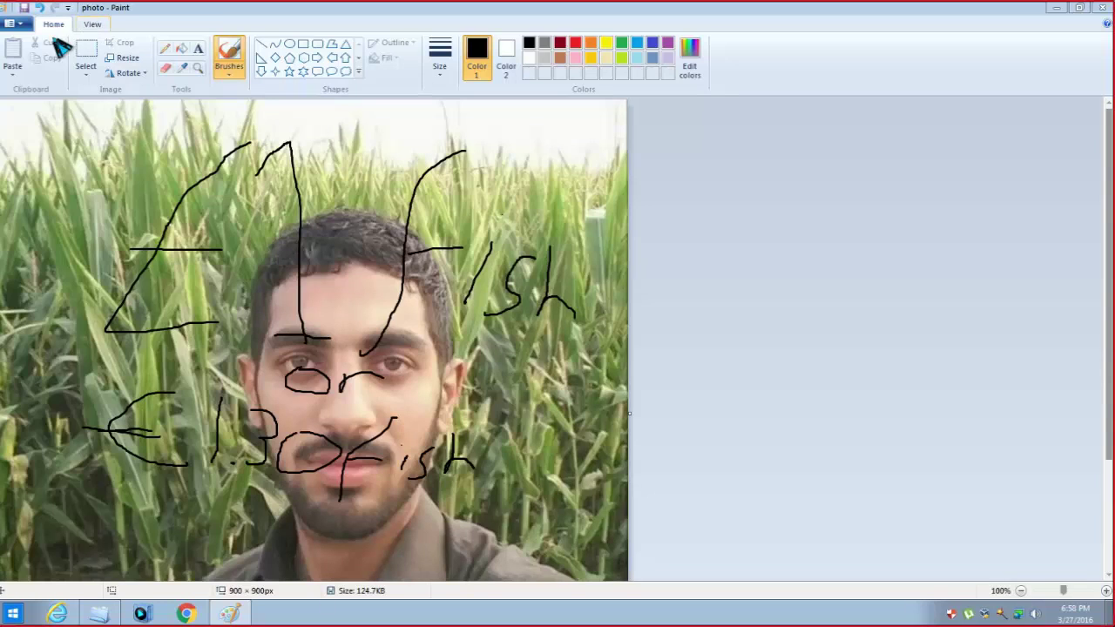
# - Save the picture annotated '£1 fish or €1.30 fish' and close Paint
pyautogui.click(18, 24)
pyautogui.click(21, 7)
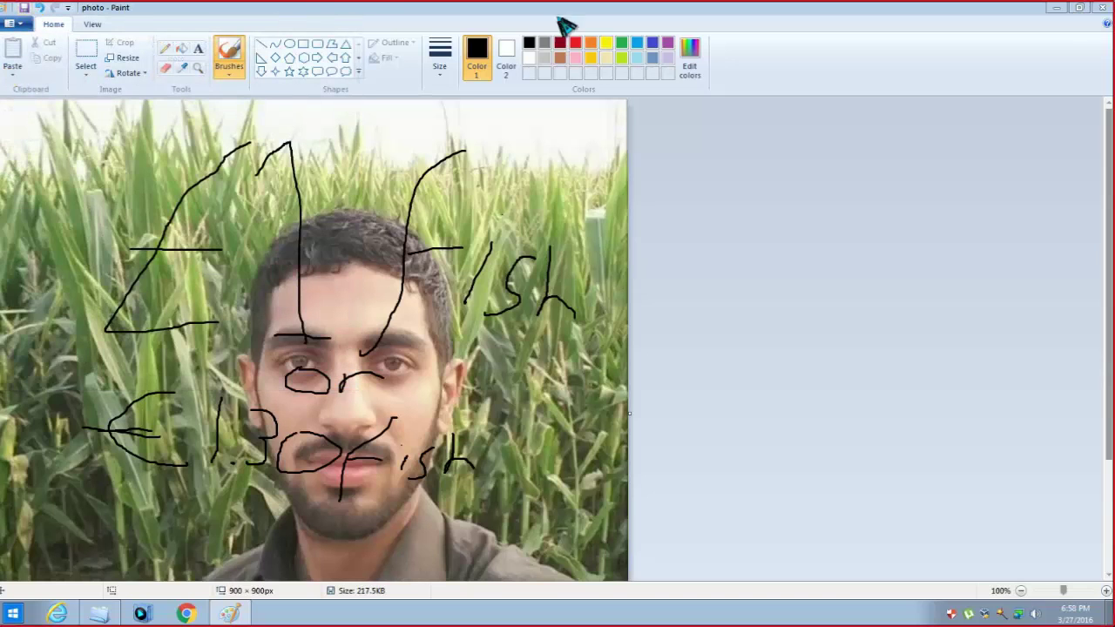
pyautogui.click(1103, 9)
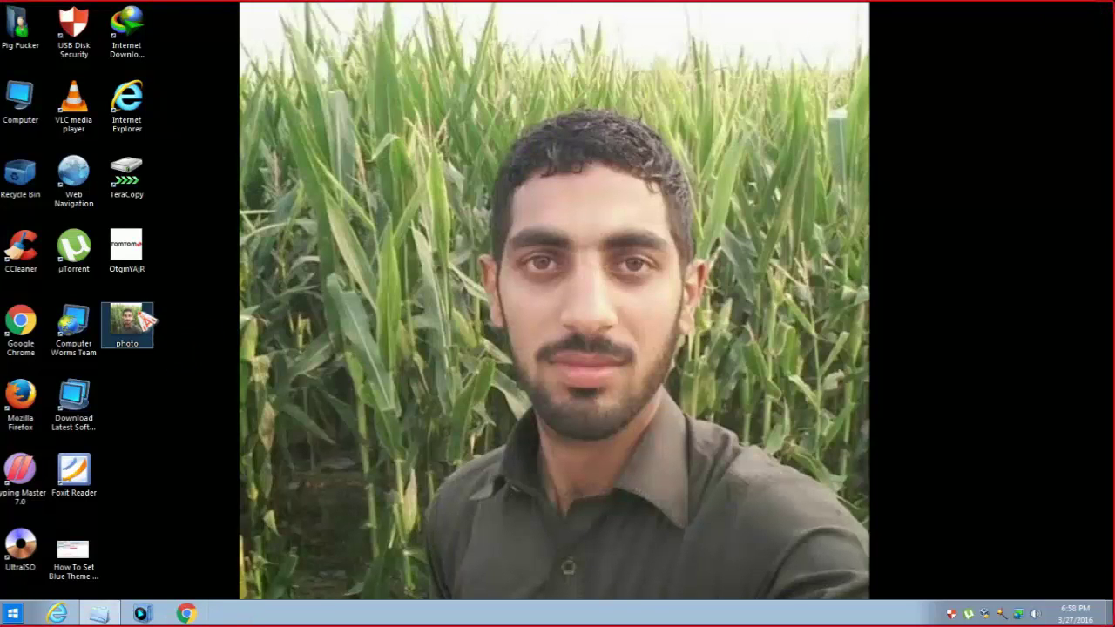
# - Set the annotated photo as the desktop background, then briefly open and dismiss the Start menu twice
pyautogui.rightClick(140, 324)
pyautogui.click(186, 142)
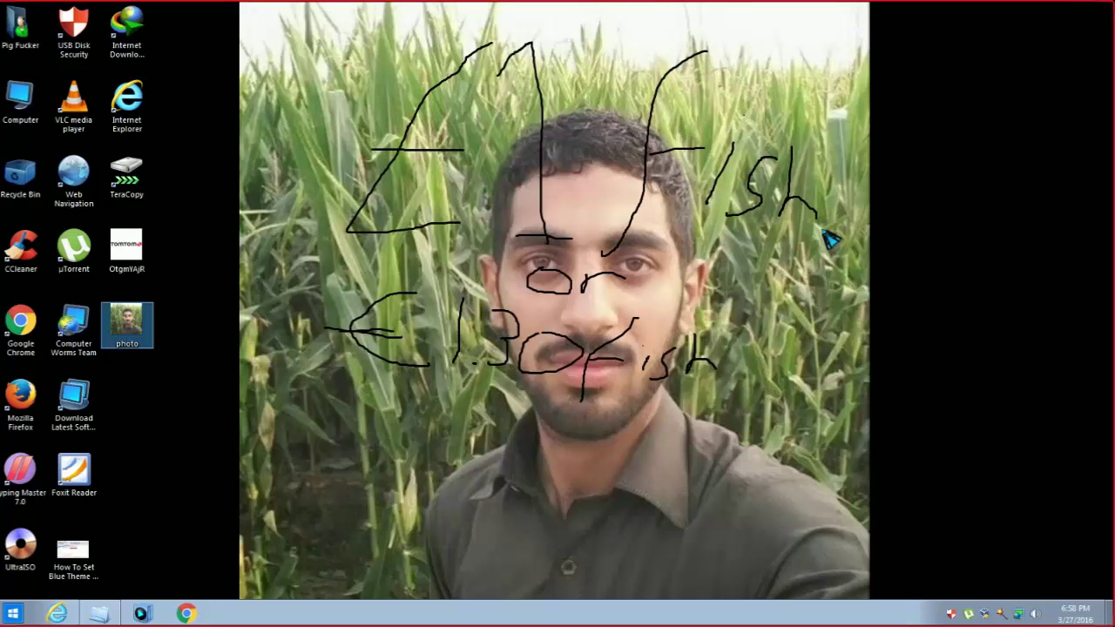
pyautogui.click(13, 614)
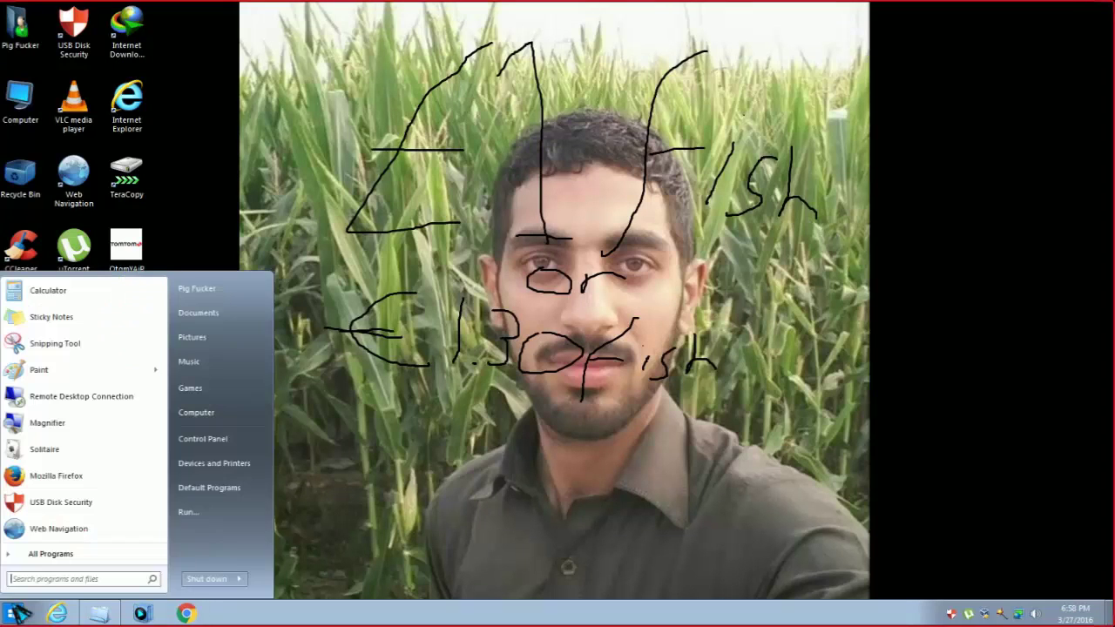
pyautogui.press('Escape')
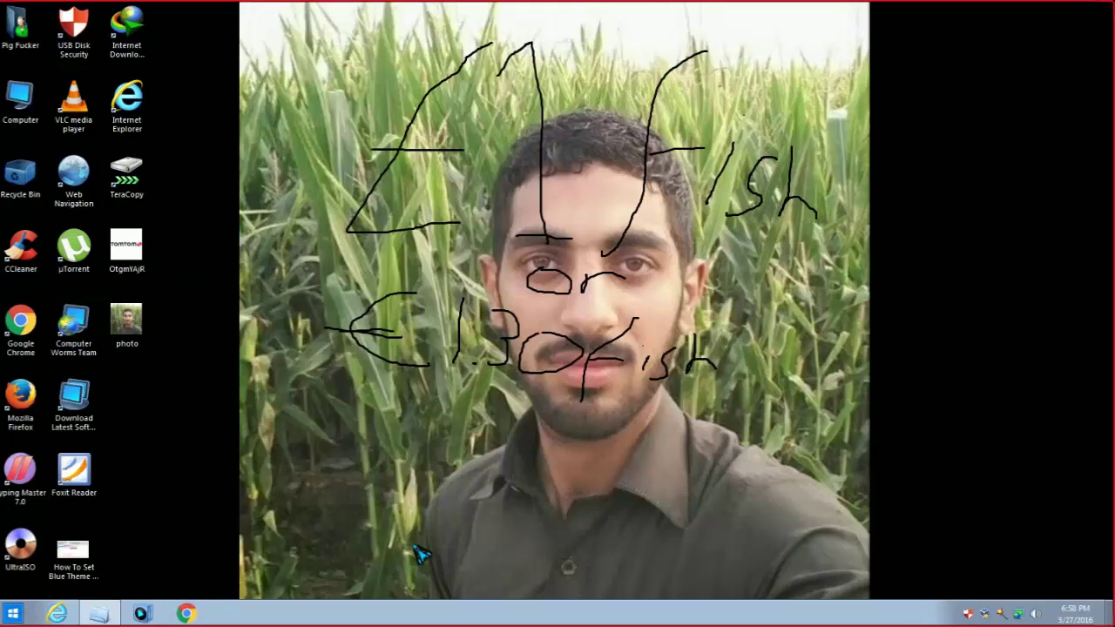
pyautogui.click(13, 614)
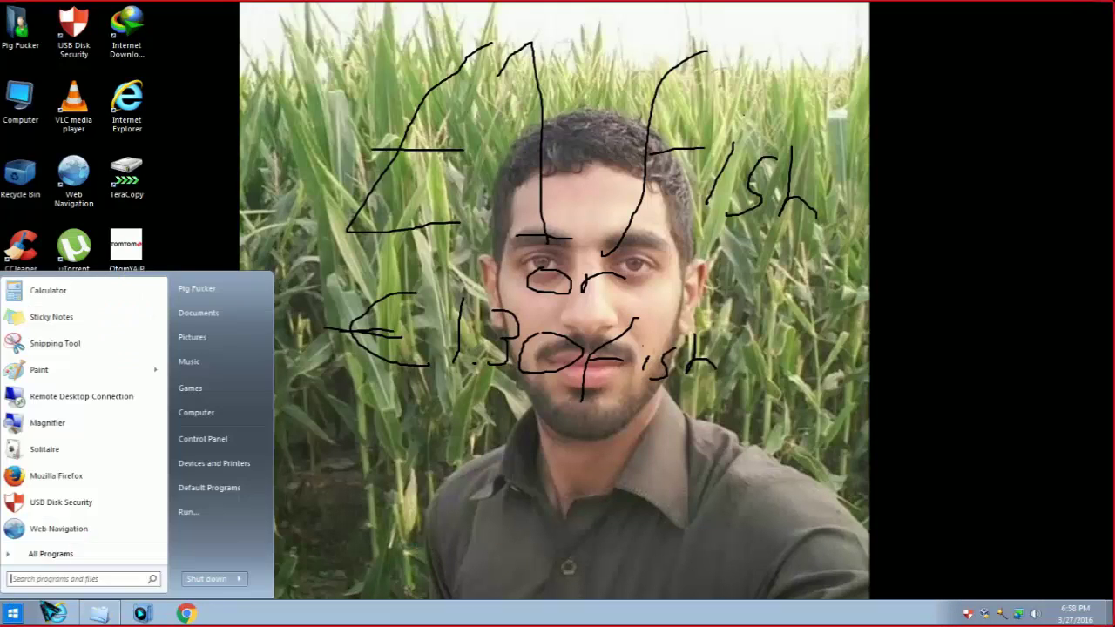
pyautogui.press('Escape')
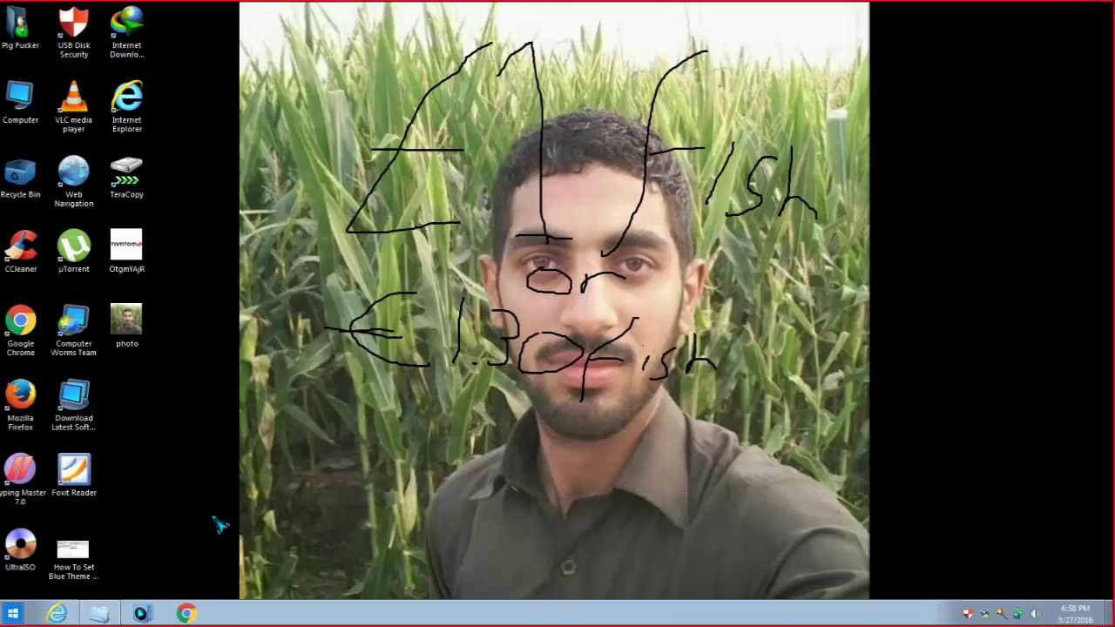
# - Leave the VM for the host desktop and open OBS's Broadcast menu
pyautogui.hotkey('ctrl', 'f')
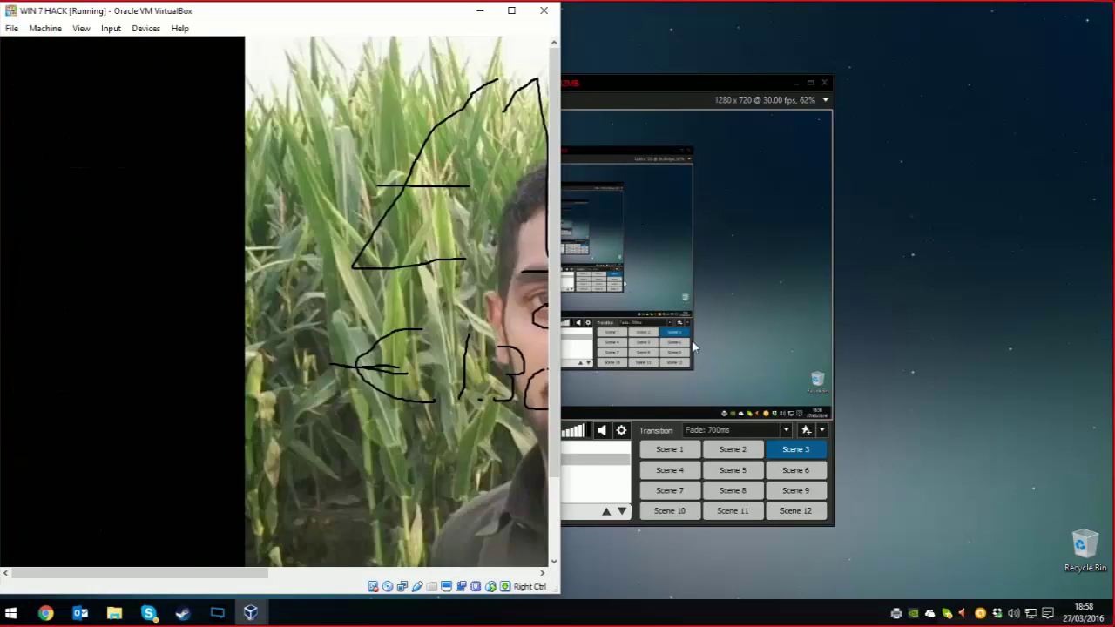
pyautogui.click(694, 348)
pyautogui.click(426, 103)
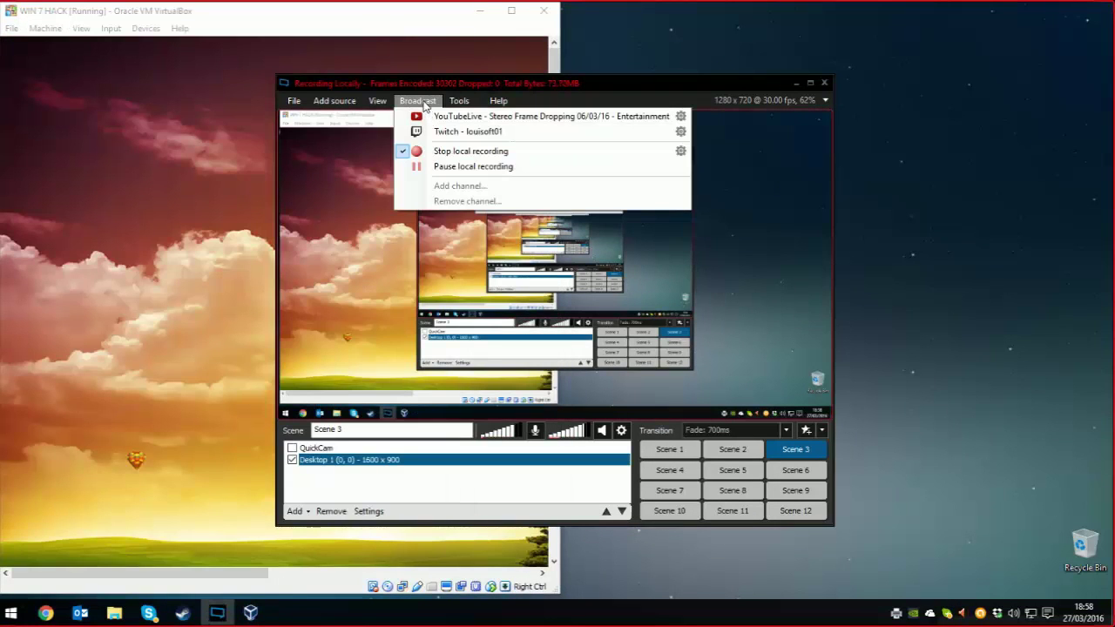